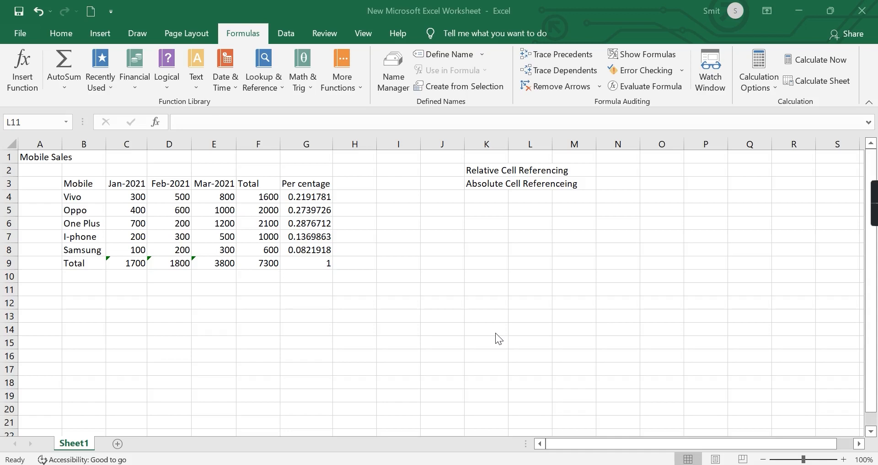
- Add the label GST in cell B10 and the rate 18% in cell C10, below the totals row
left_click(125, 287)
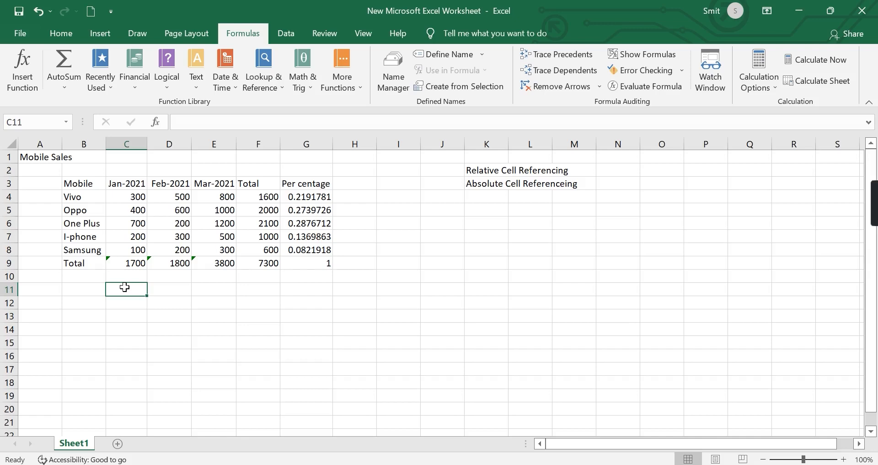
left_click(74, 289)
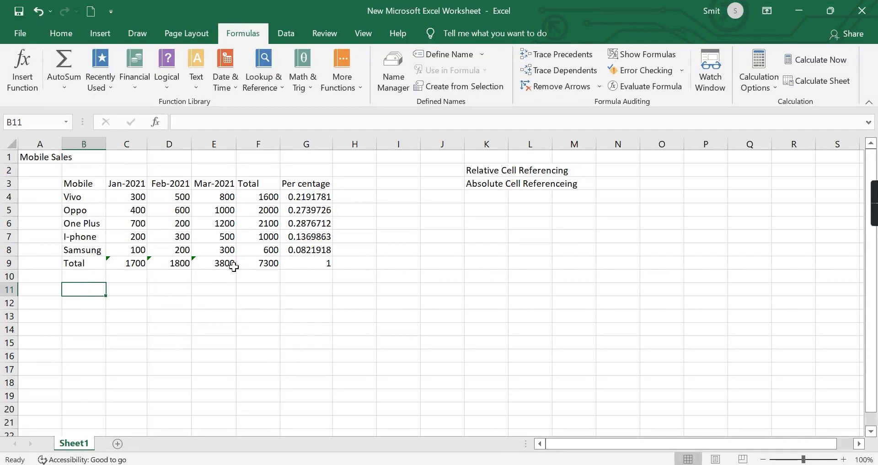
left_click(84, 278)
type("GST")
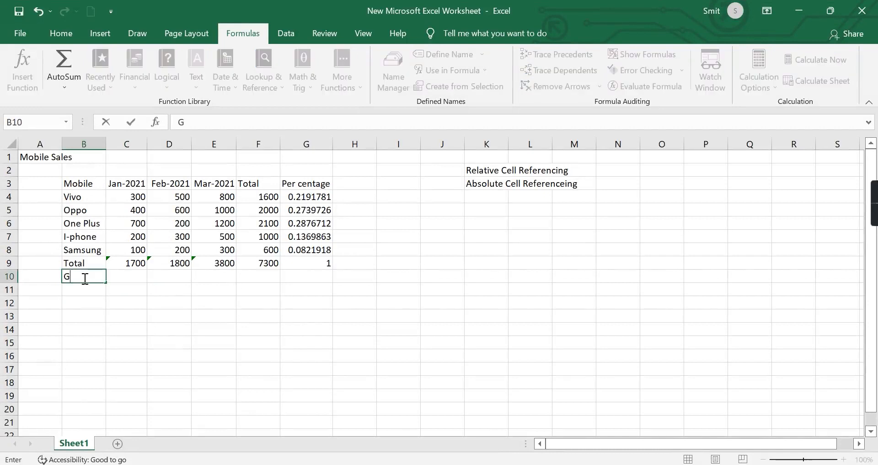
left_click(185, 332)
left_click(120, 279)
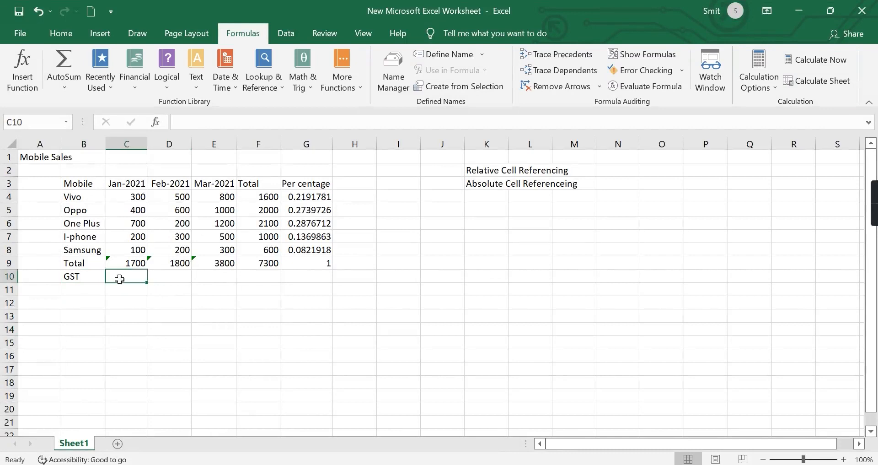
type("18")
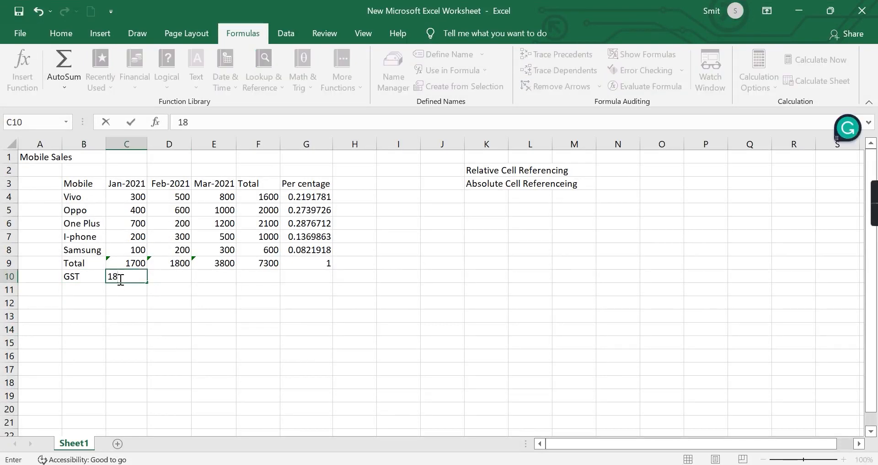
type("%")
left_click(211, 292)
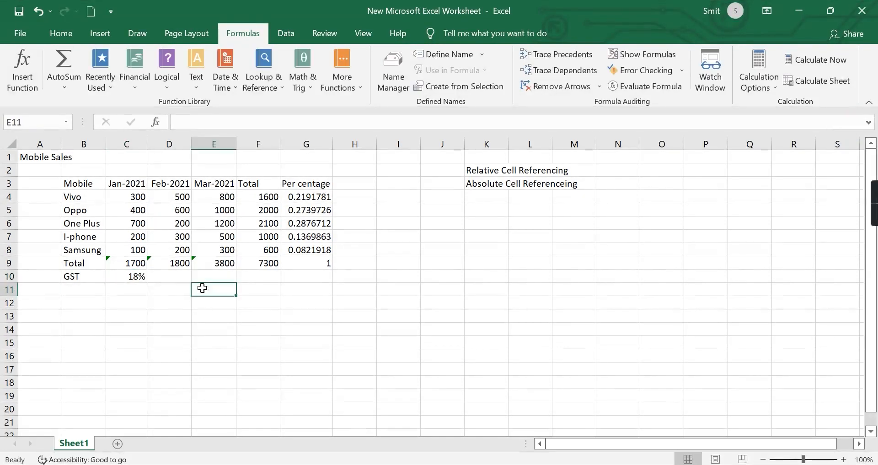
left_click(174, 263)
left_click(176, 275)
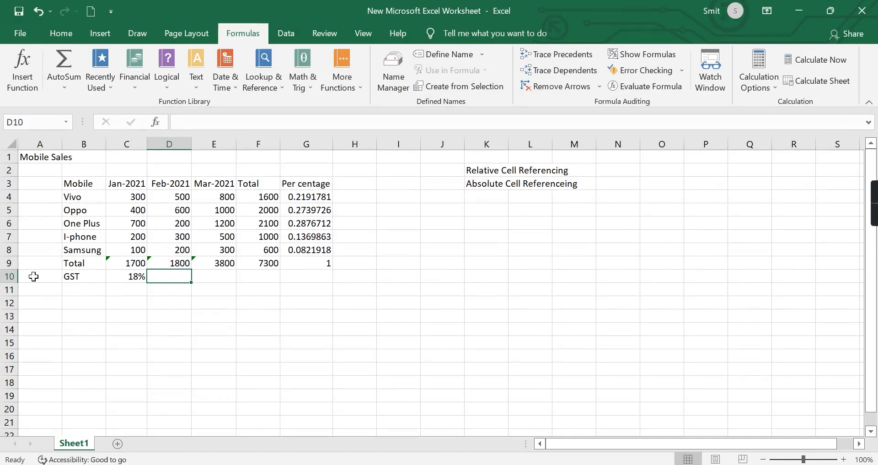
- Clear the GST label from B10 and the rate from C10
left_click(73, 276)
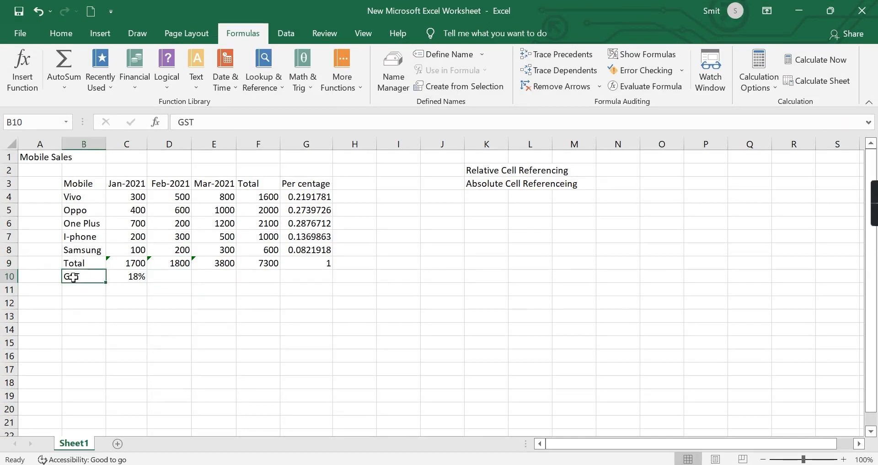
key("Delete")
left_click(128, 279)
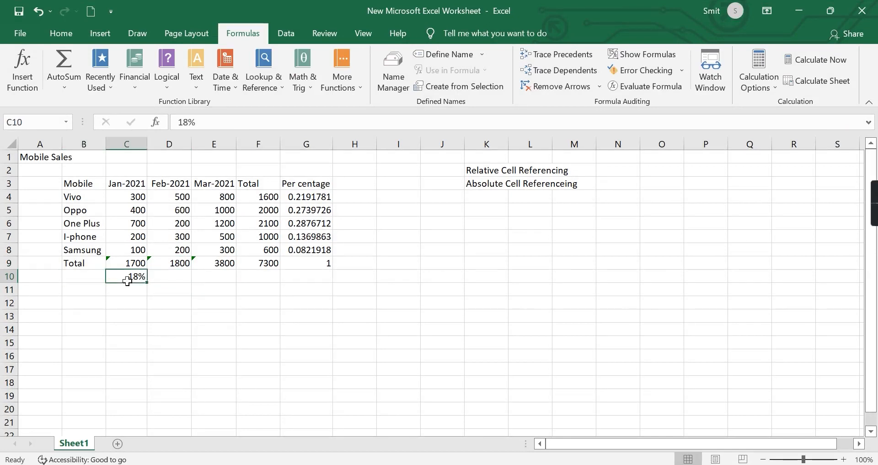
key("Delete")
- Enter the label GST in cell A10 and the rate 18% in cell B10
left_click(28, 281)
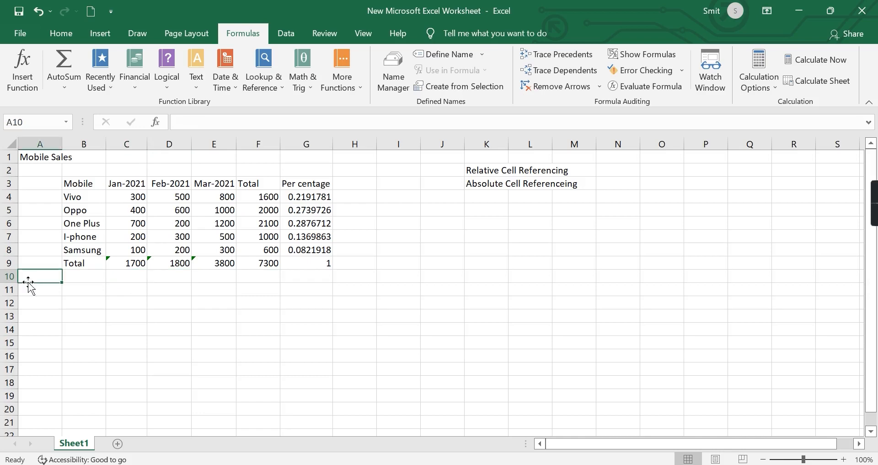
type("GST")
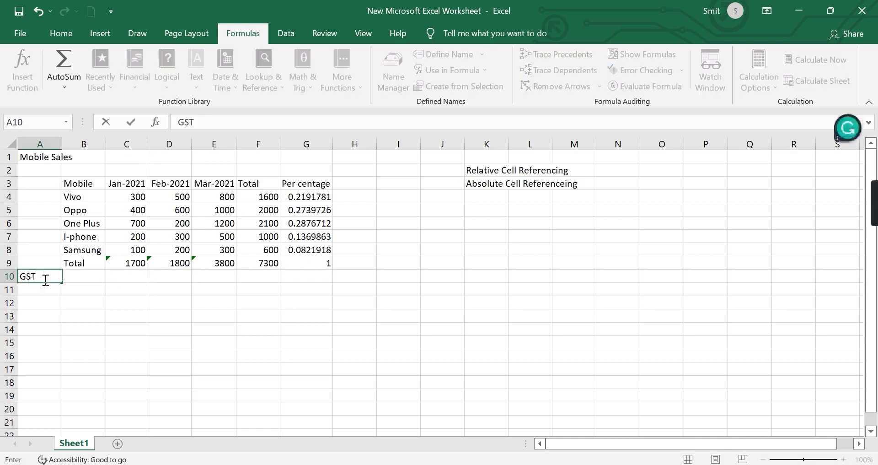
left_click(72, 282)
type("18")
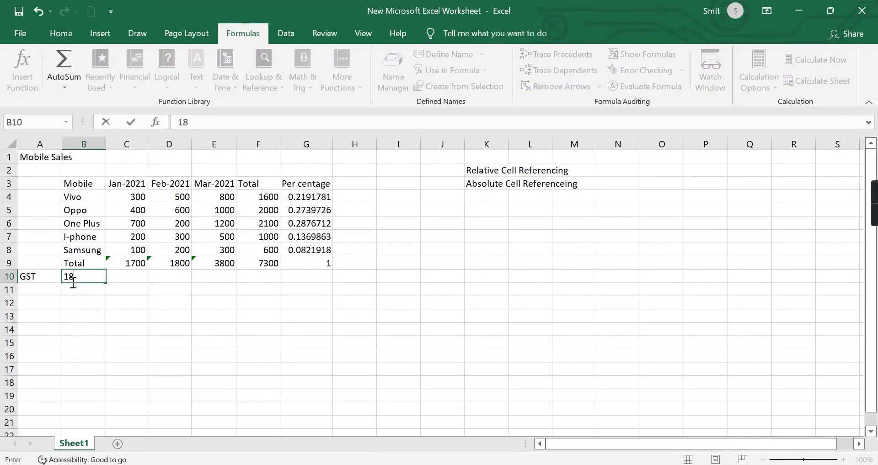
type("%")
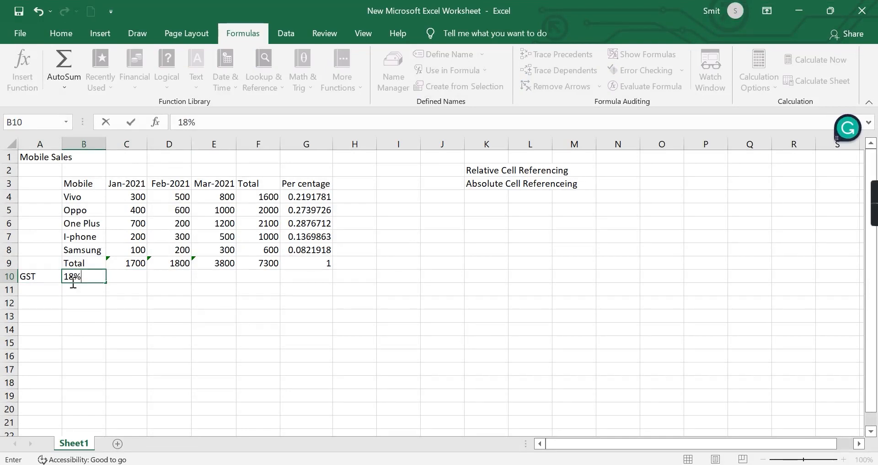
left_click(225, 341)
- Enter the label Grand Total in cell B11 and autofit column B's width to its contents
left_click(84, 289)
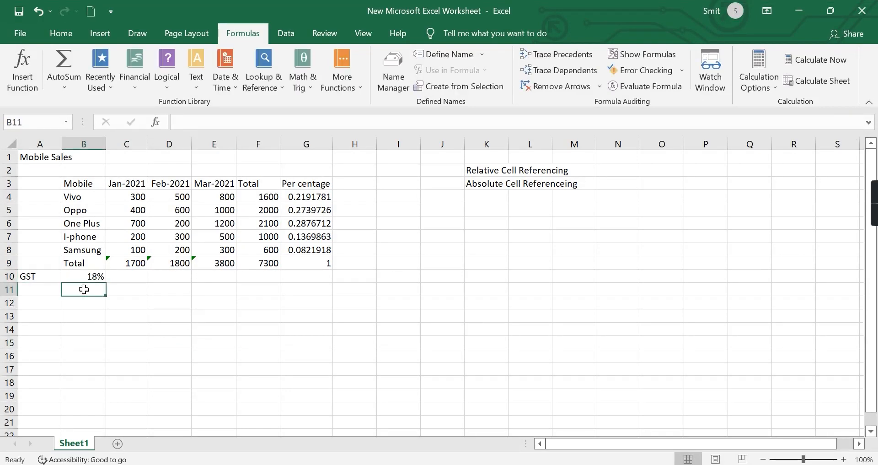
type("Gra")
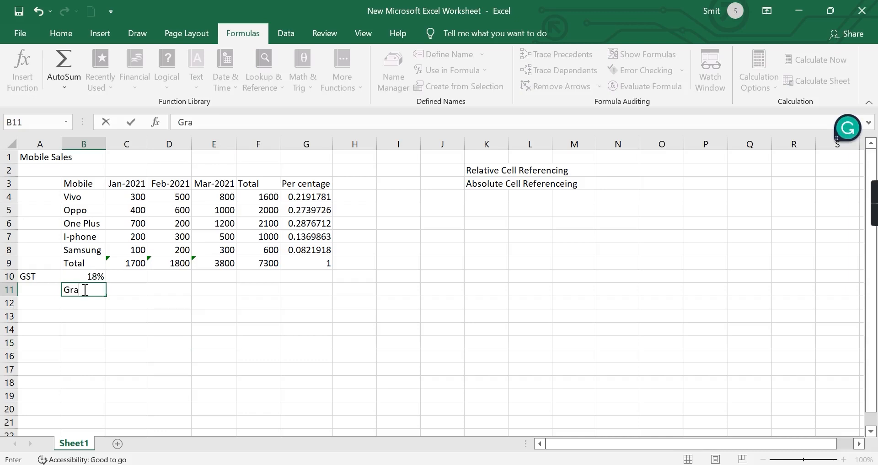
type("nd Total")
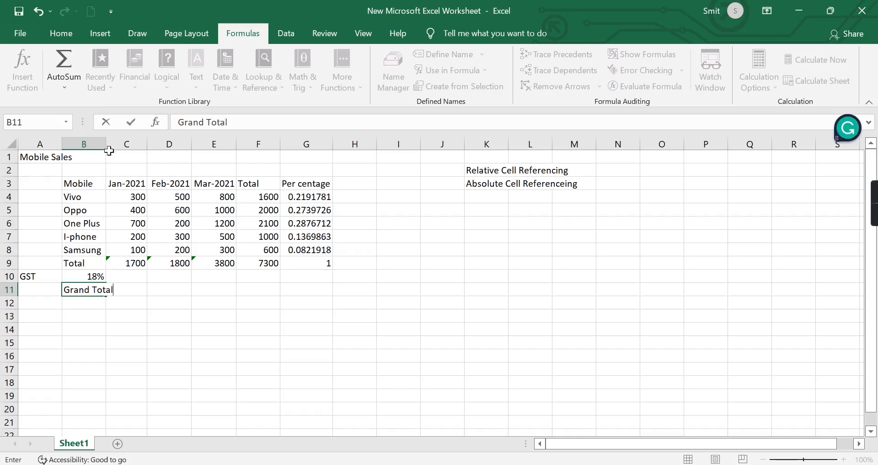
left_click(170, 314)
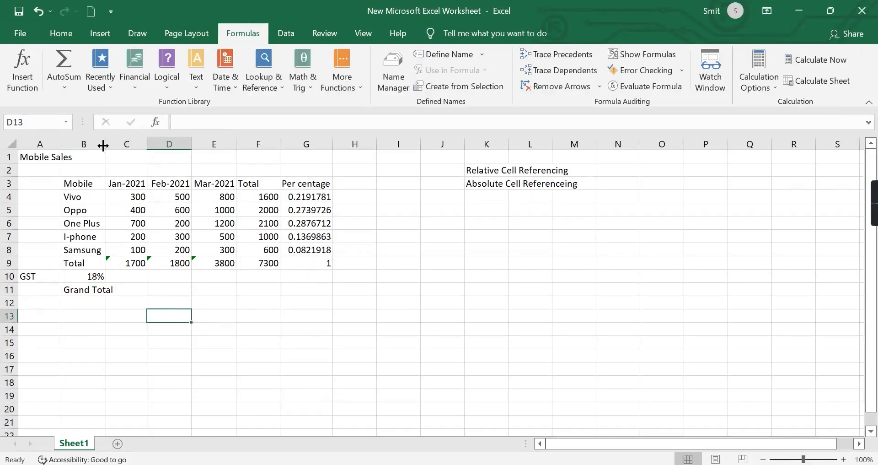
double_click(105, 144)
left_click(175, 272)
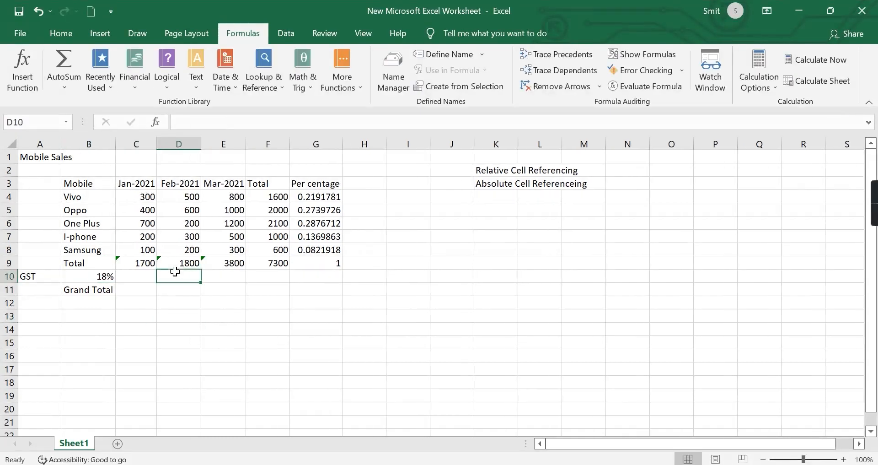
left_click(135, 302)
left_click(146, 292)
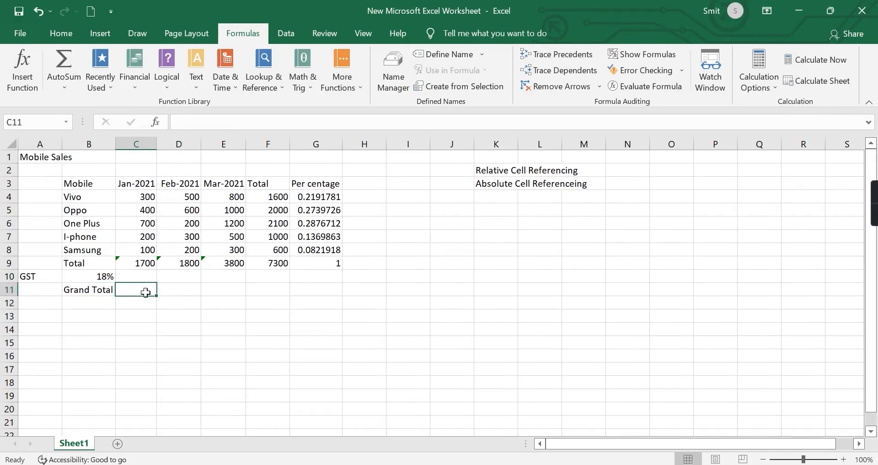
left_click(143, 259)
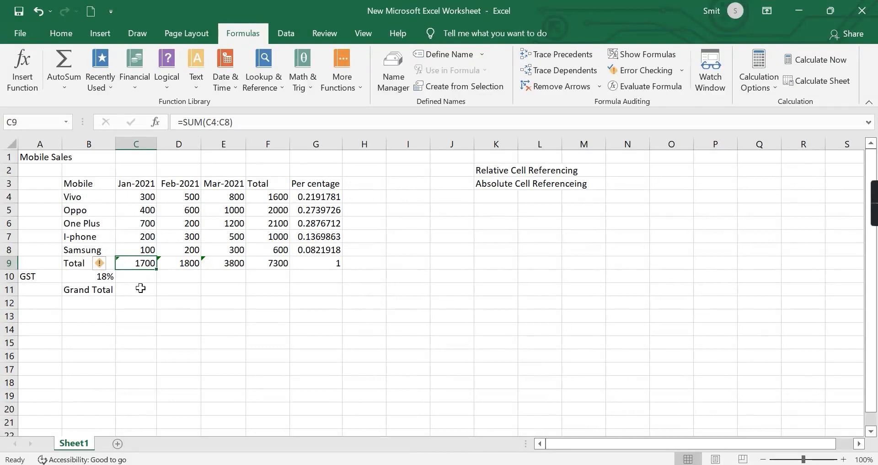
- Calculate the January GST amount in cell C10 with the formula =C9*B10
left_click(131, 275)
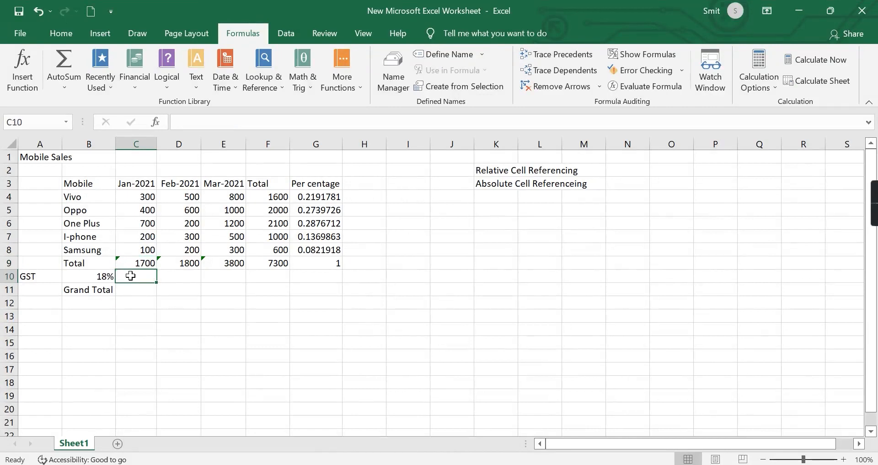
type("=")
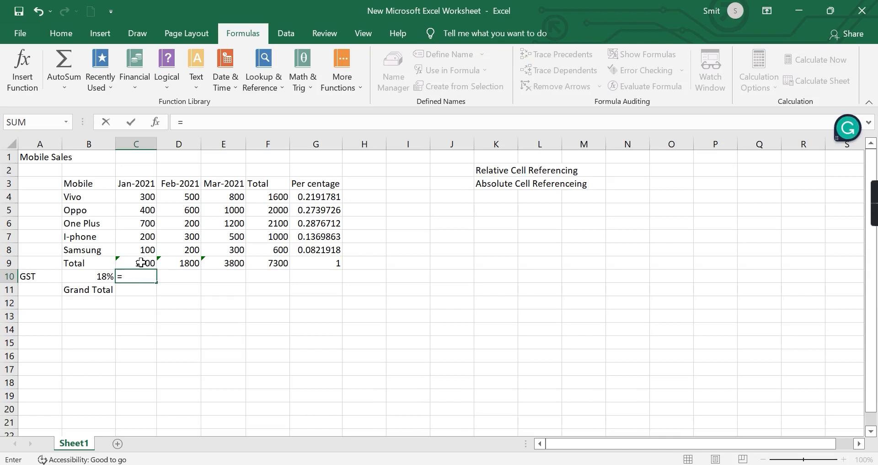
left_click(141, 262)
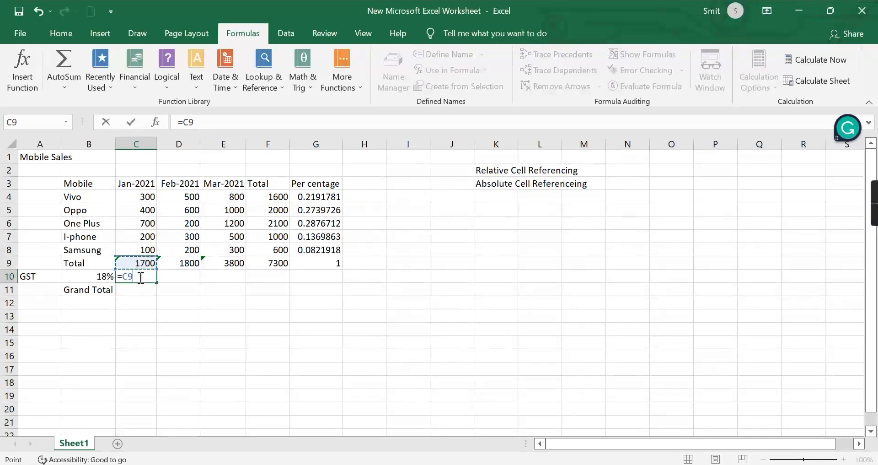
type("*")
left_click(93, 273)
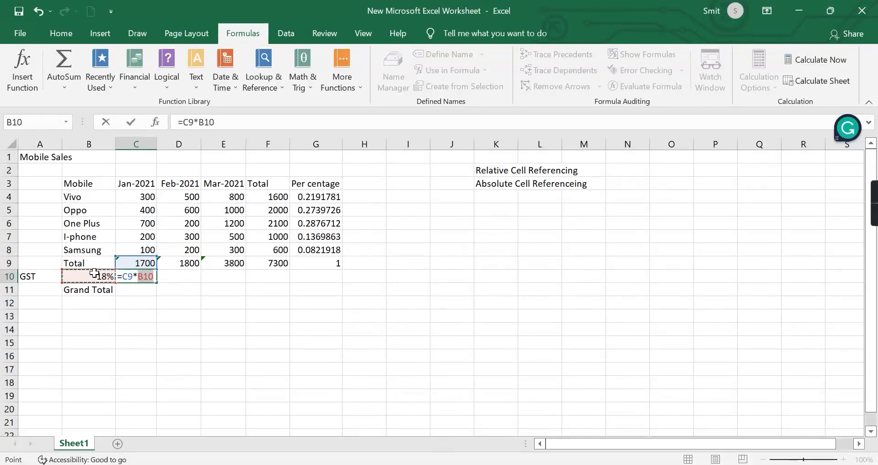
key("Return")
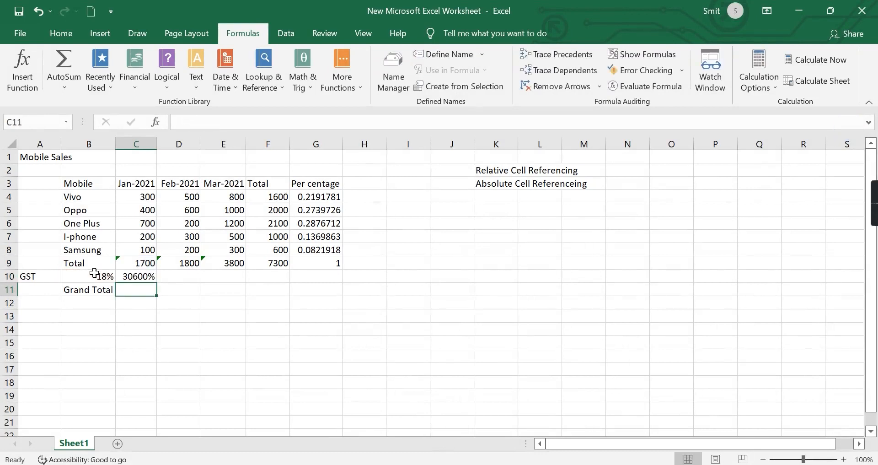
left_click(209, 314)
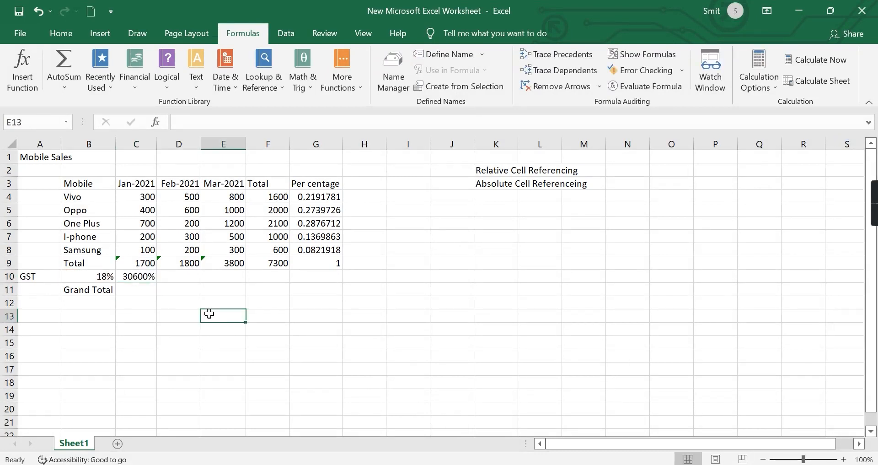
double_click(133, 277)
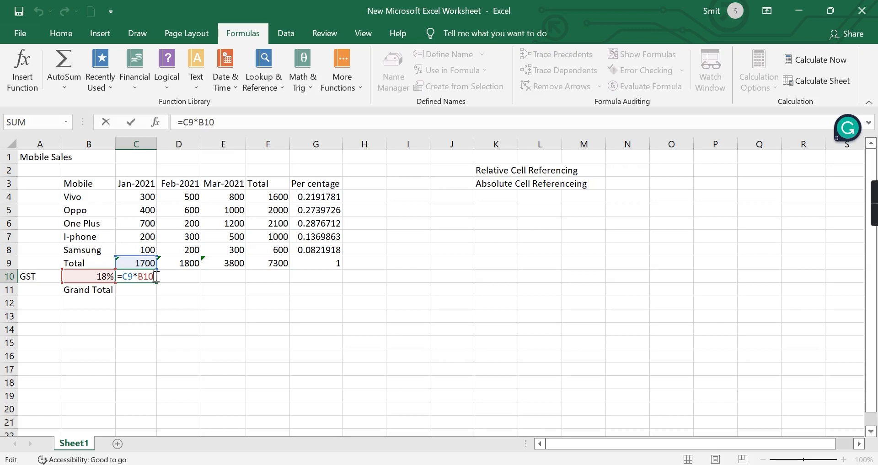
key("BackSpace")
key("BackSpace")
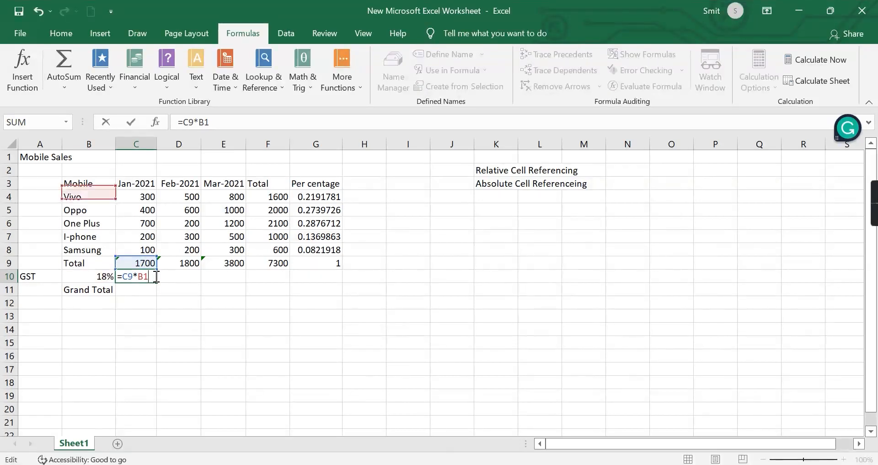
key("BackSpace")
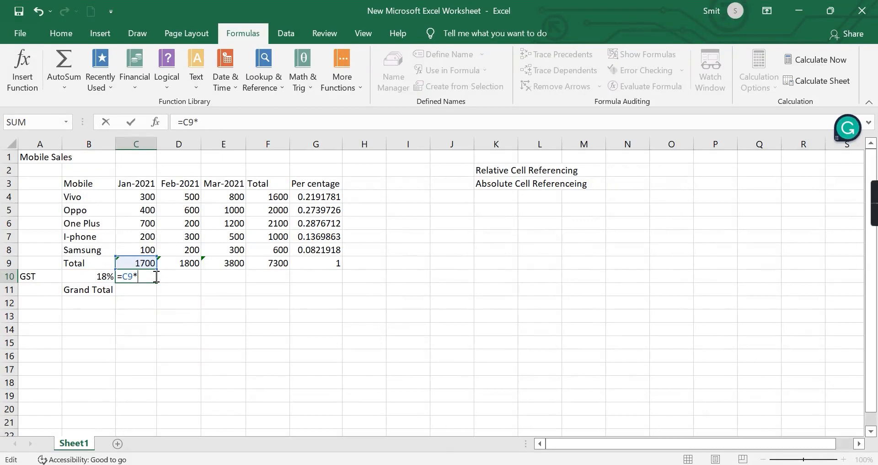
type("0.18+")
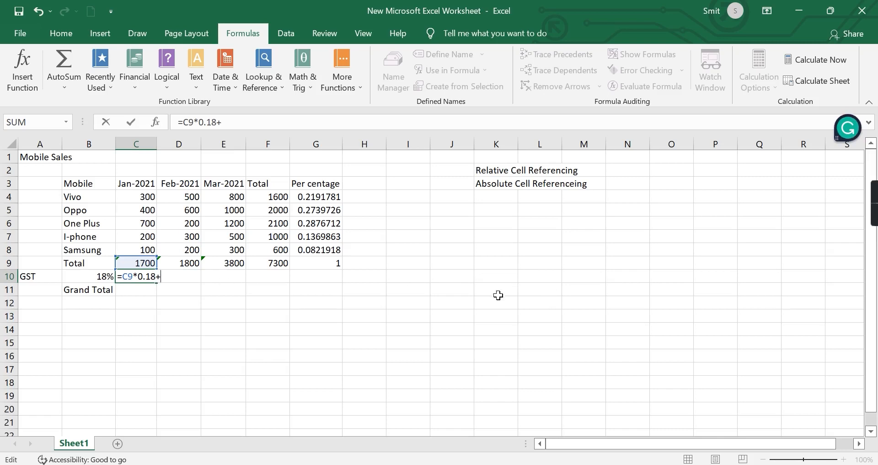
key("Escape")
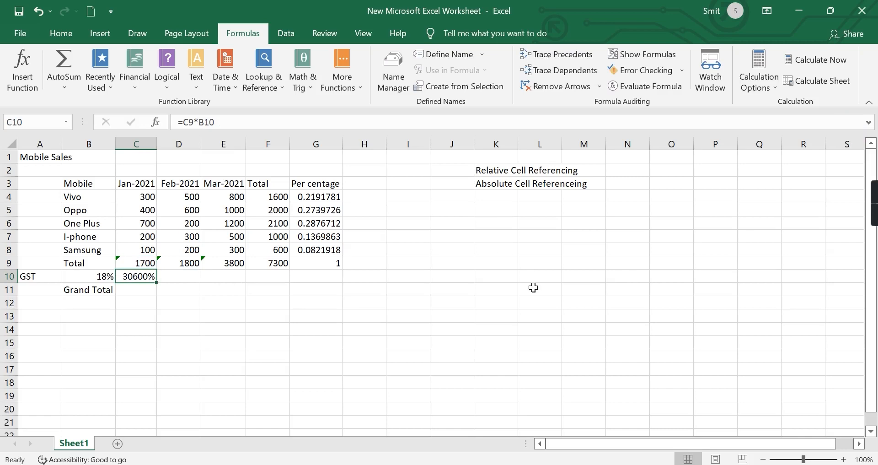
- Enter the sample values 100 in cell O4 and 18 in cell O5
left_click(661, 199)
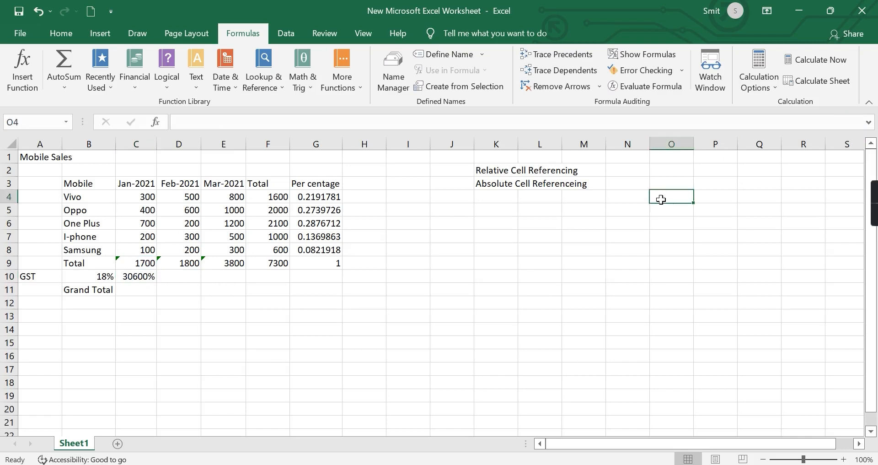
type("100")
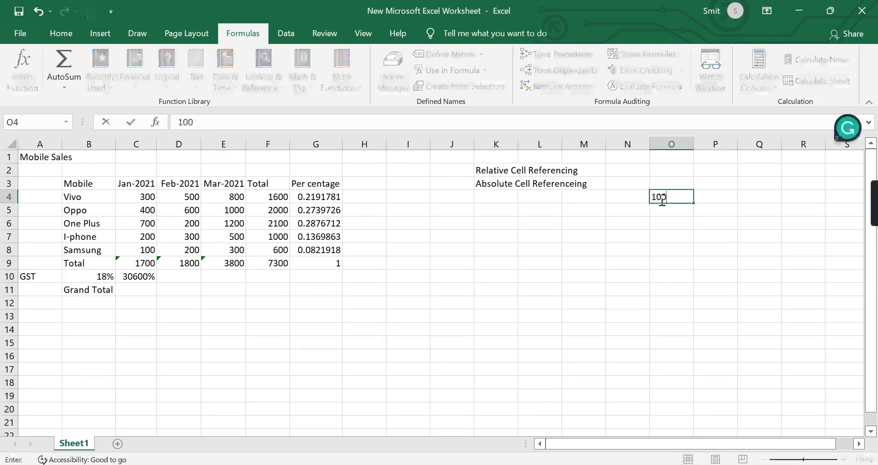
key("Return")
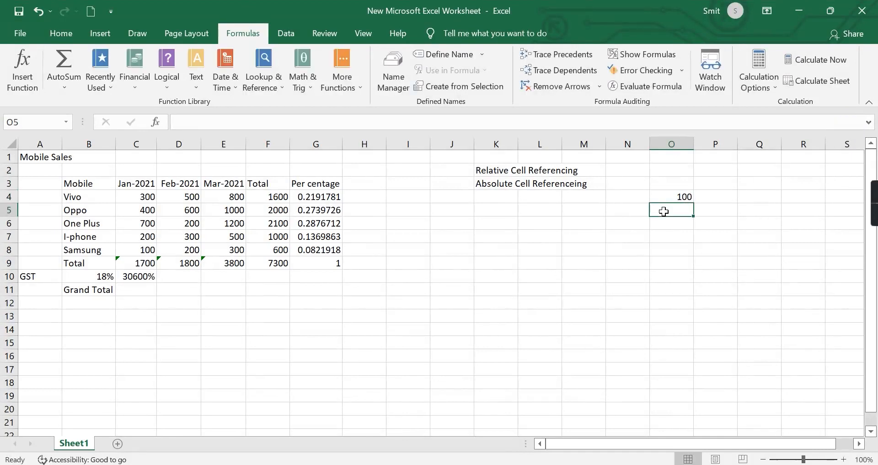
type("18")
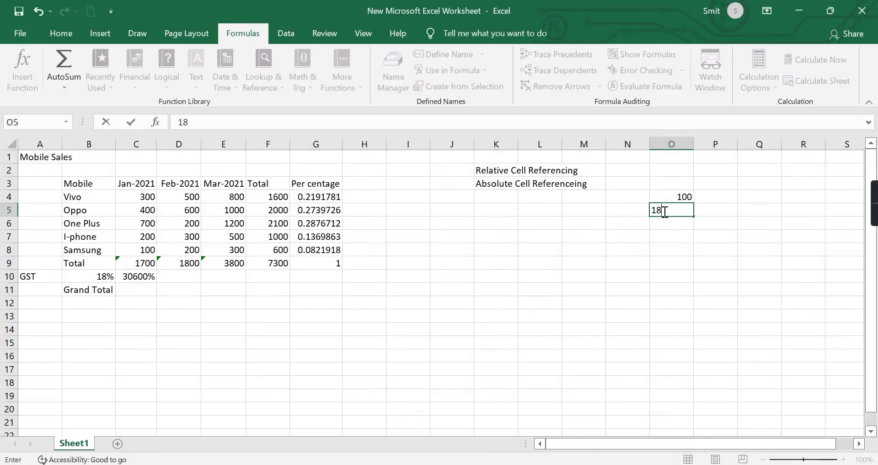
key("Return")
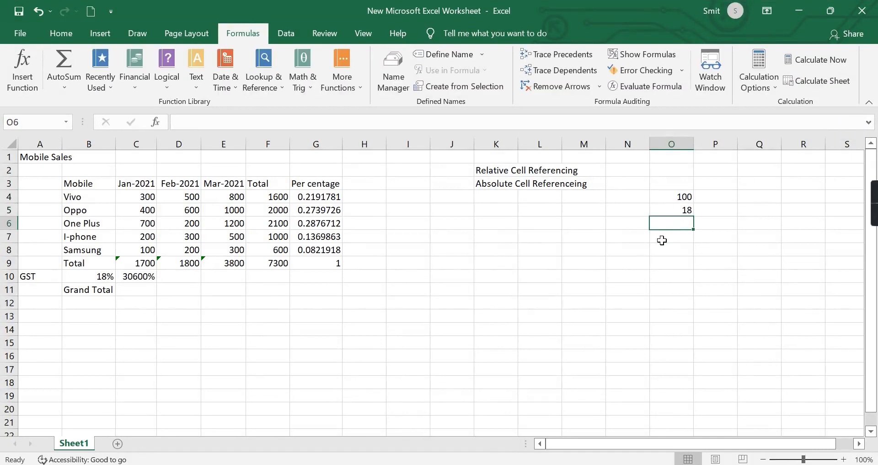
- Calculate the sample amount including 18% GST in cell O7 with the formula =100*1.18
left_click(662, 240)
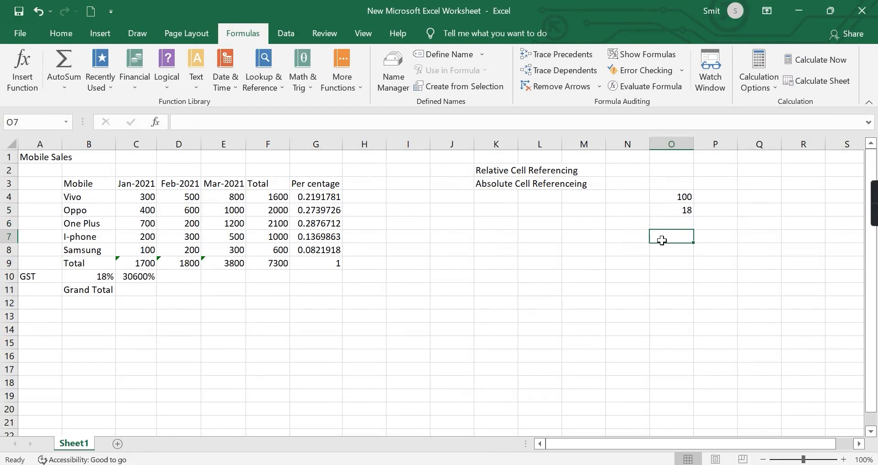
type("1")
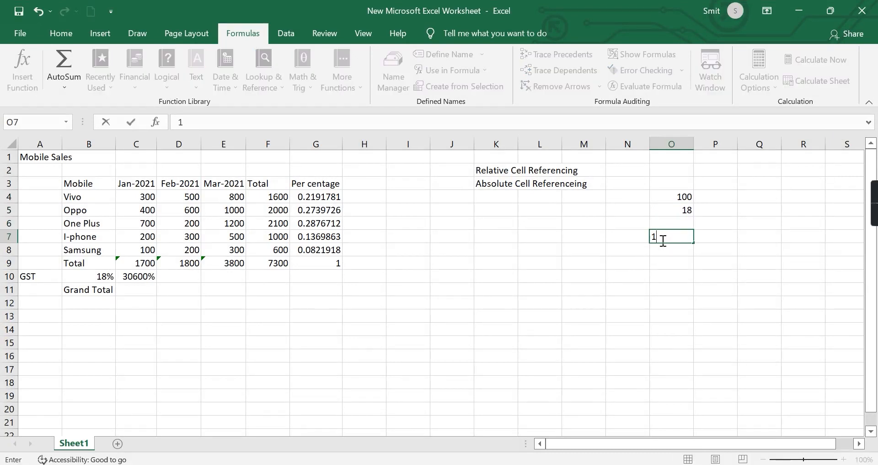
type("00*1.18")
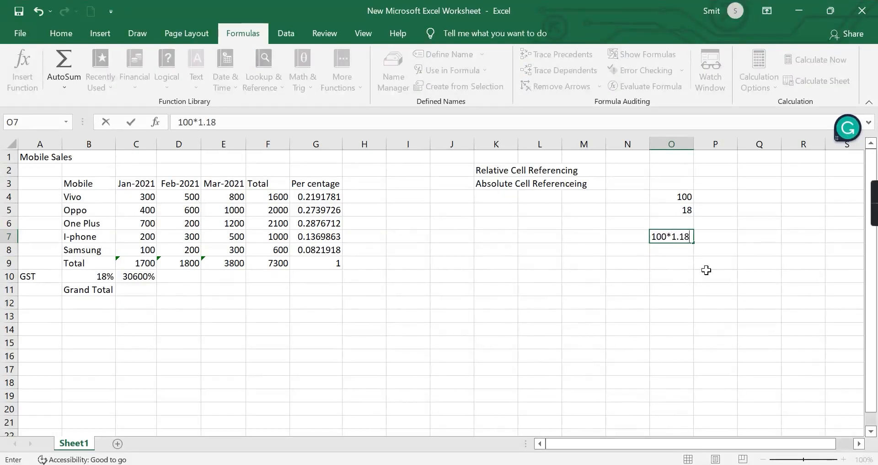
left_click(673, 251)
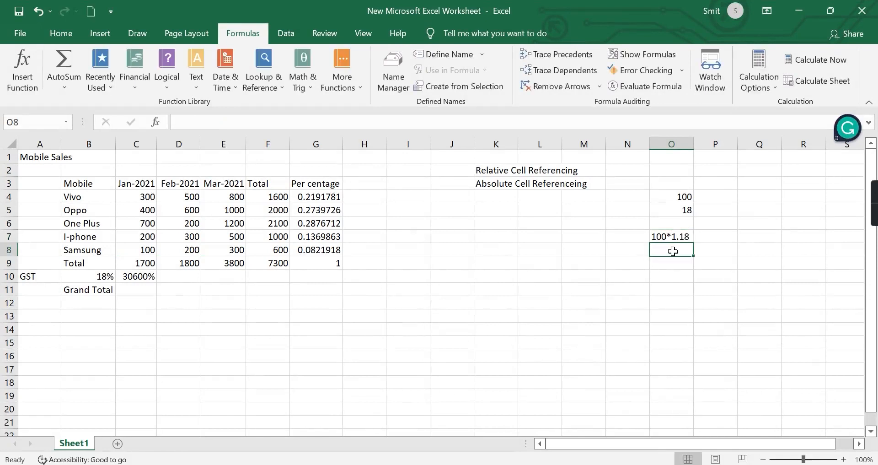
double_click(653, 236)
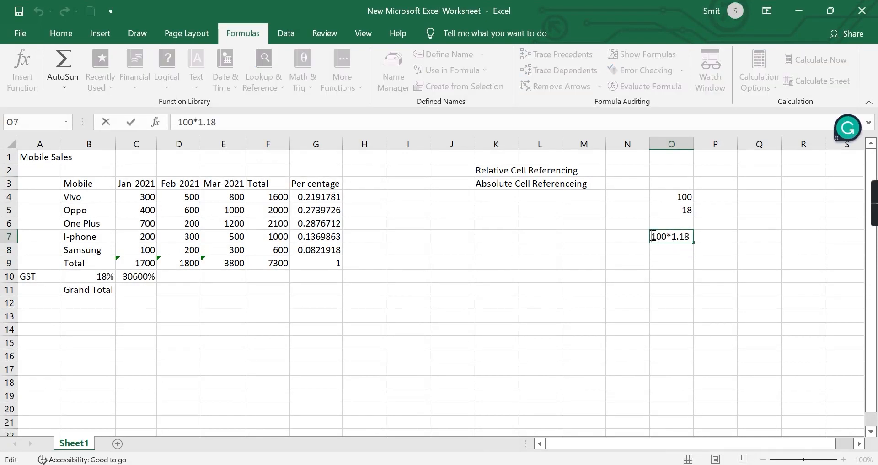
type("=")
key("Return")
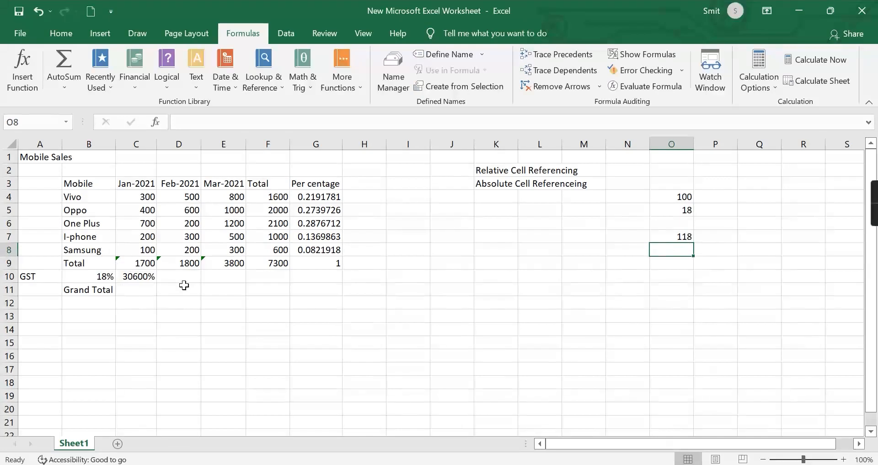
- Change the January GST formula in cell C10 to =C9*0.18+1
left_click(139, 278)
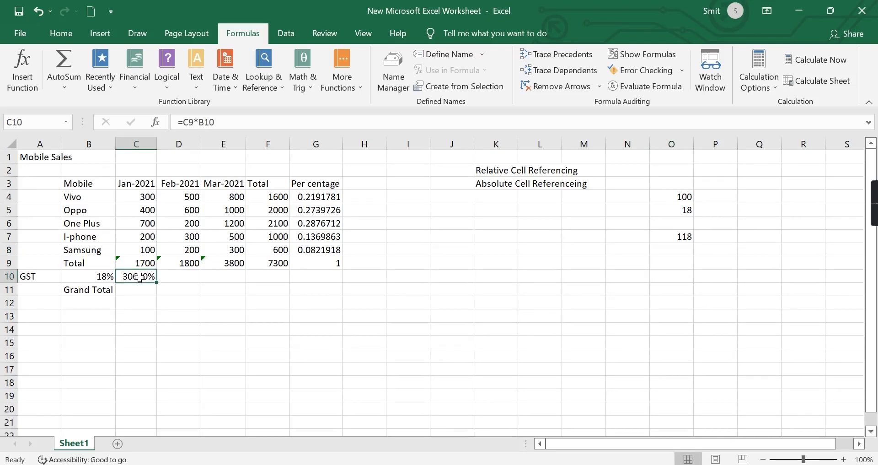
double_click(145, 276)
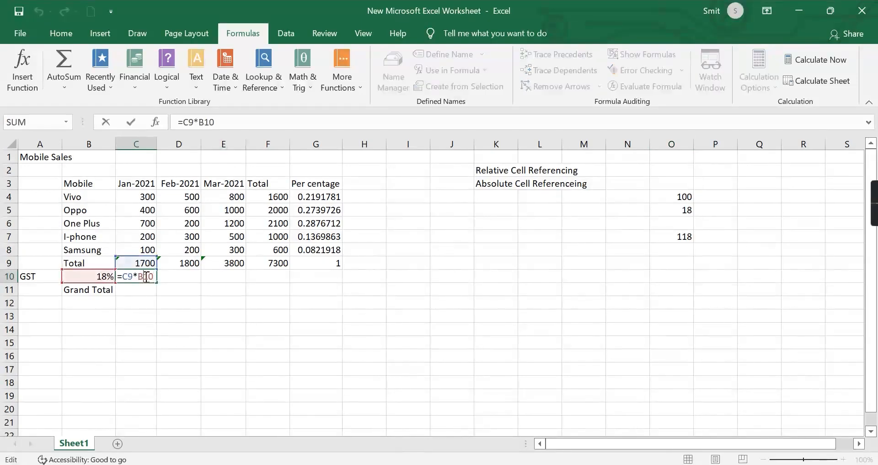
key("BackSpace")
key("BackSpace")
key("BackSpace")
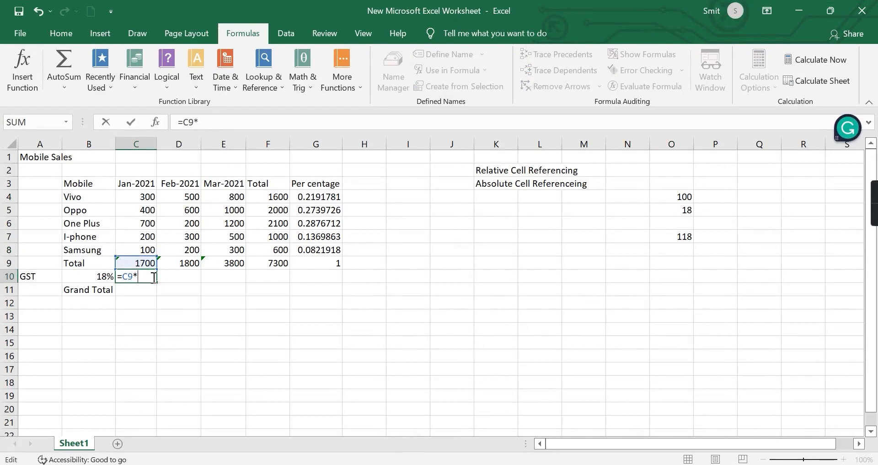
type("0.18+1")
key("Return")
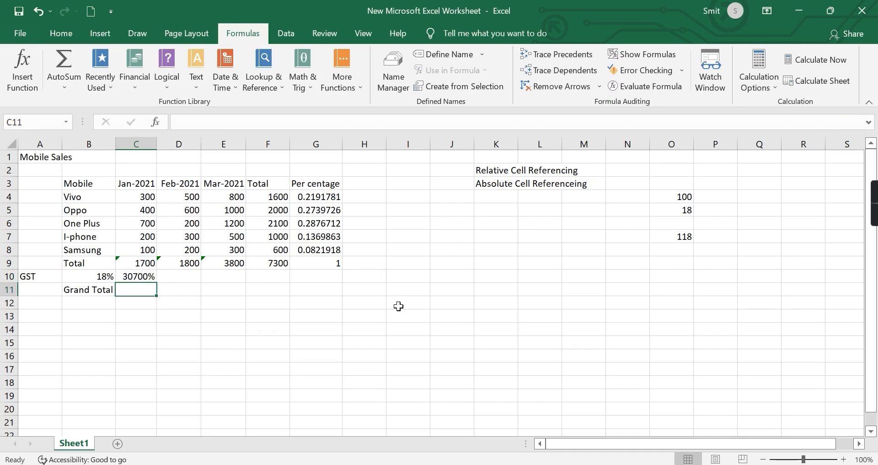
left_click(145, 273)
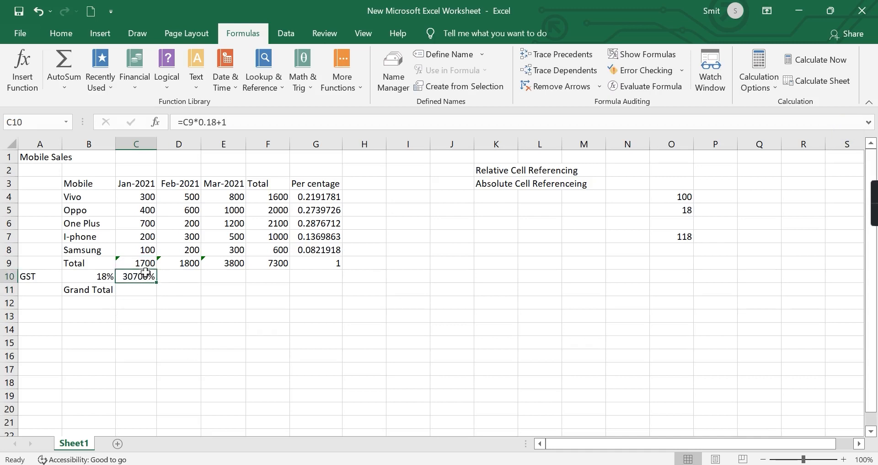
left_click(151, 263)
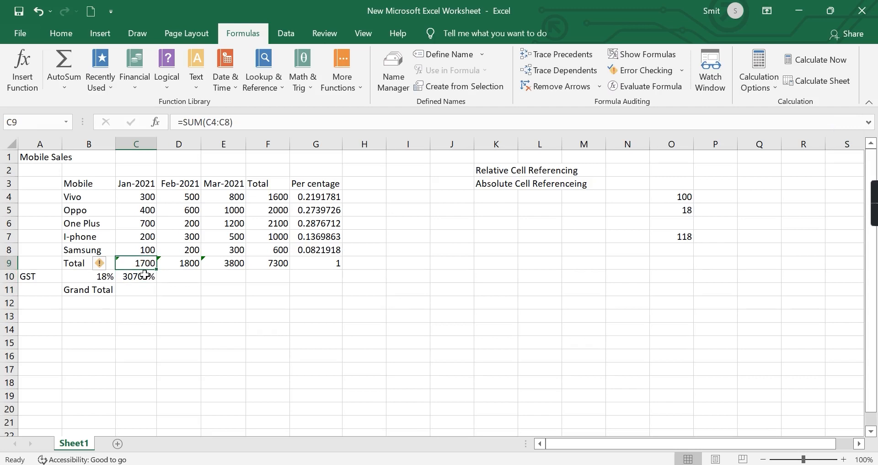
left_click(145, 274)
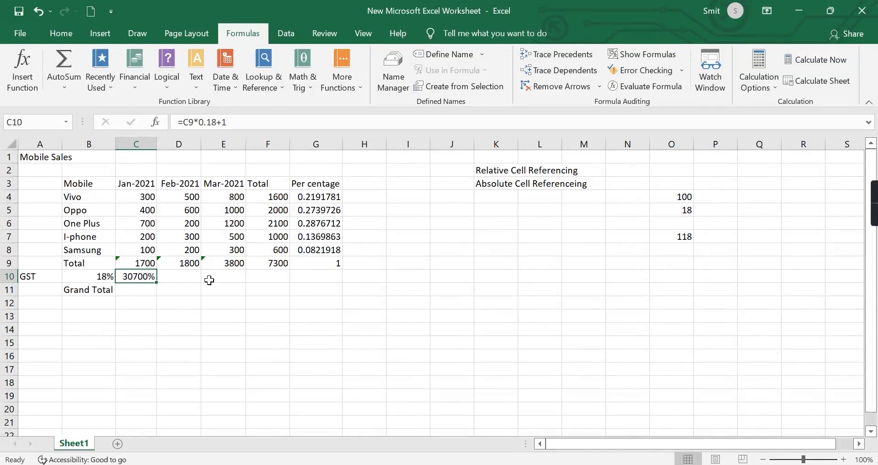
- Try to remove the percent sign from the 18% GST rate in cell B10
left_click(97, 278)
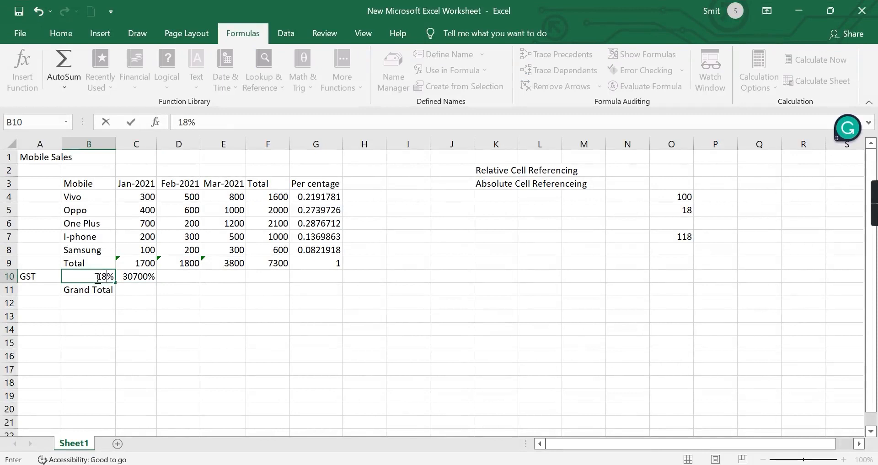
left_click(199, 313)
left_click(106, 277)
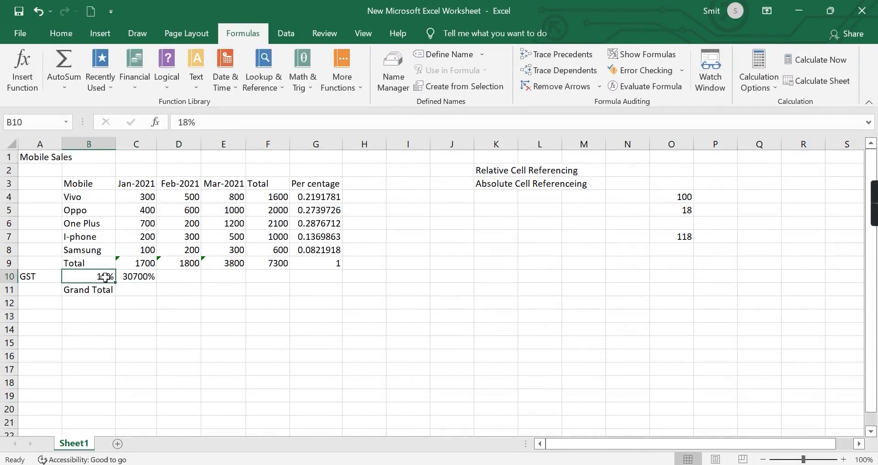
double_click(106, 277)
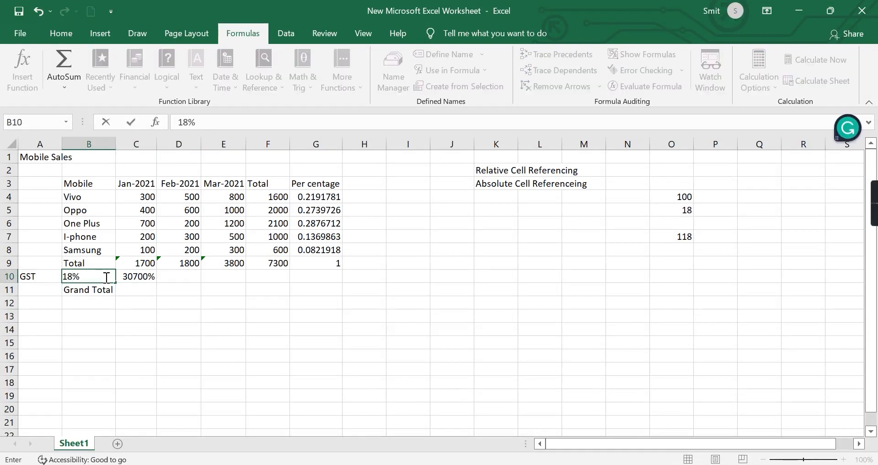
key("BackSpace")
left_click(182, 353)
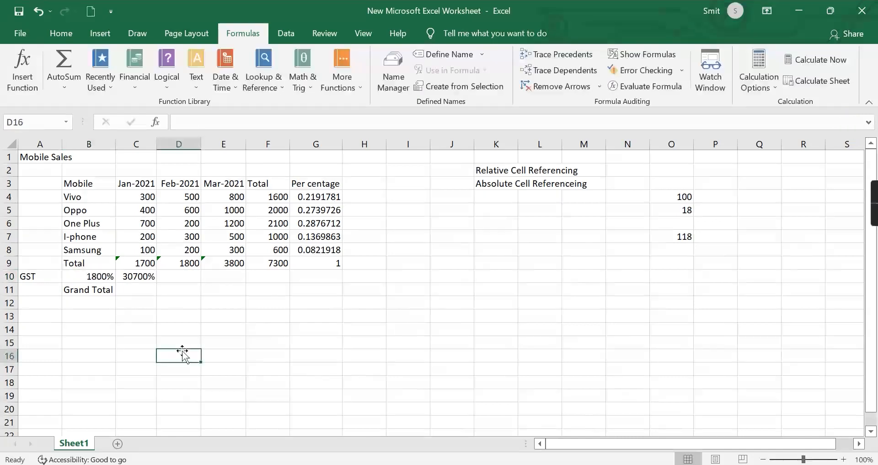
- Change the GST label in cell A10 to GST in %
double_click(46, 276)
type("in")
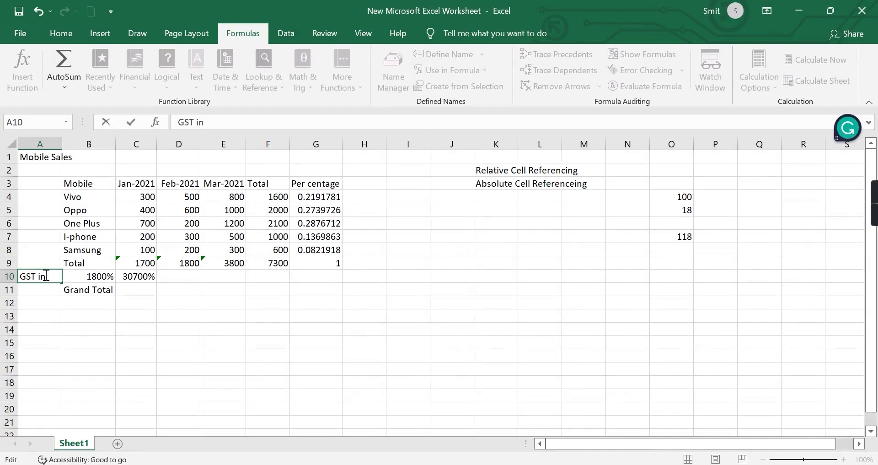
type(" %")
left_click_drag(198, 319, 104, 275)
- Clear the GST rate in cell B10 and re-enter it as 18%
left_click(103, 276)
key("Delete")
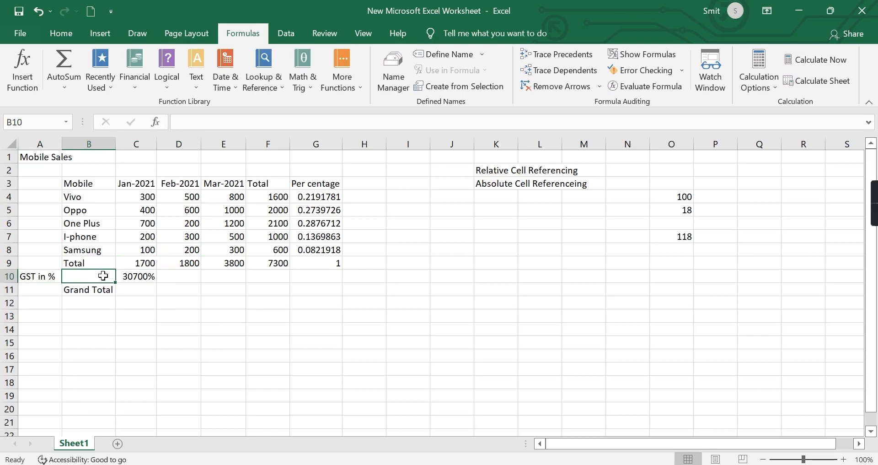
type("18")
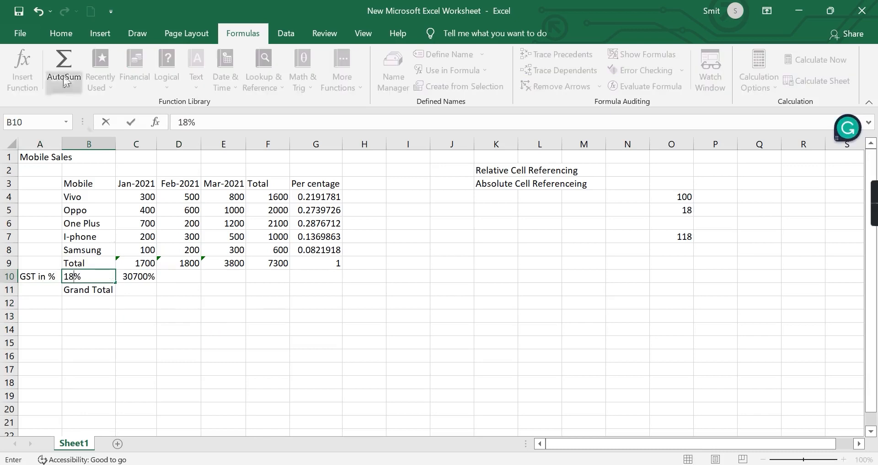
left_click(57, 29)
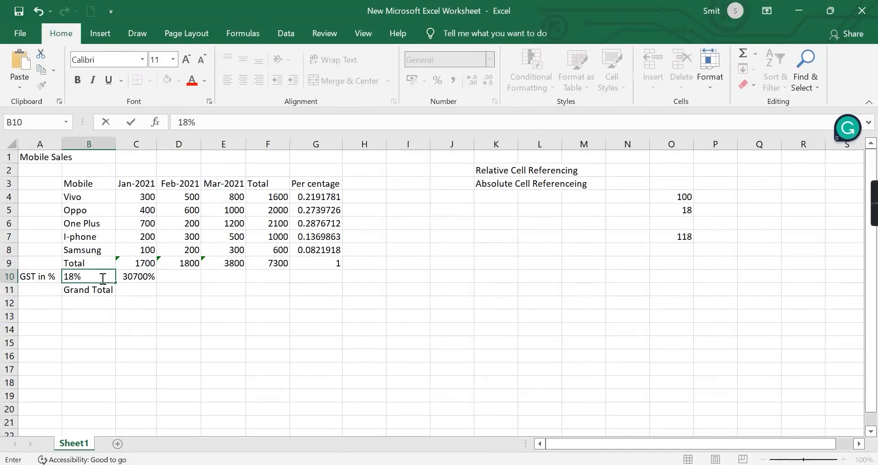
left_click(241, 328)
- Set the number format of cell B10 to General and enter 18 as the GST rate
left_click(94, 280)
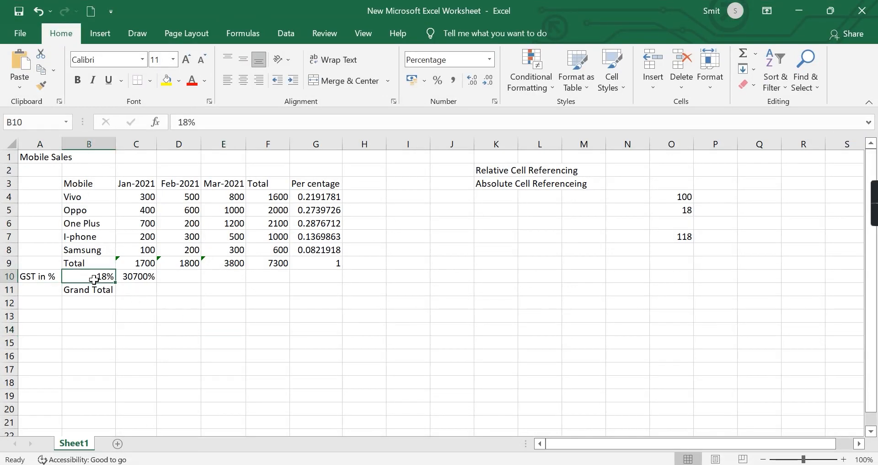
left_click(491, 60)
left_click(471, 81)
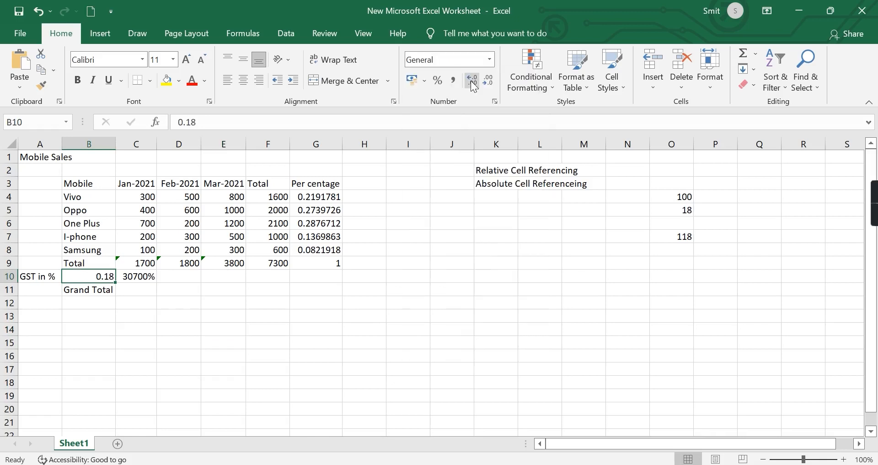
left_click(332, 347)
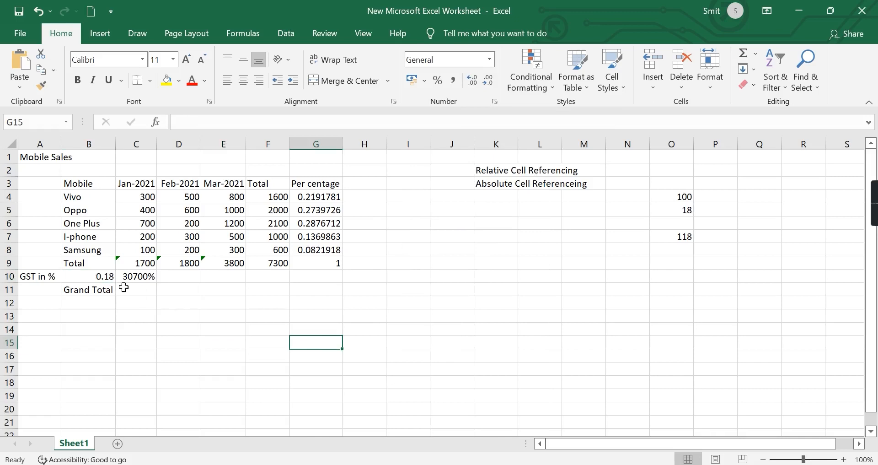
left_click(100, 279)
type("18")
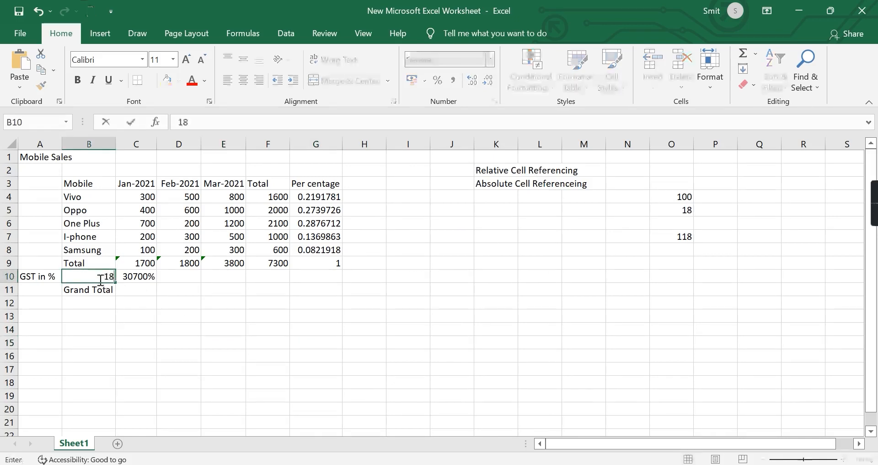
key("Return")
left_click(175, 314)
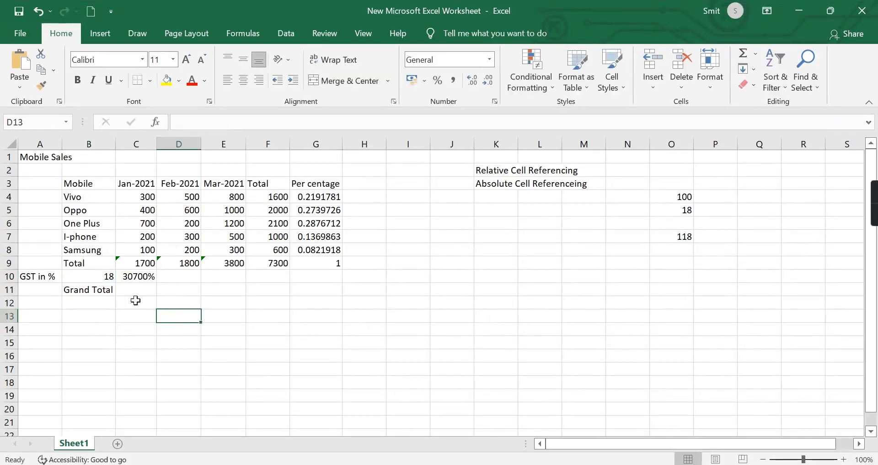
- Clear cell C10 and rebuild the January GST formula as =C9*0.18+1
left_click(118, 277)
double_click(118, 277)
key("BackSpace")
key("BackSpace")
key("BackSpace")
key("BackSpace")
key("BackSpace")
key("BackSpace")
key("BackSpace")
key("BackSpace")
key("BackSpace")
key("BackSpace")
type("=")
left_click(144, 261)
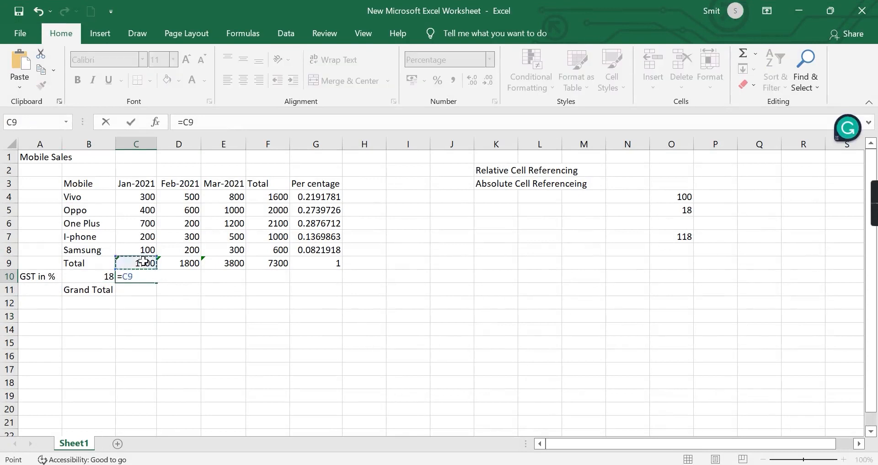
type("*0.18+1")
key("Return")
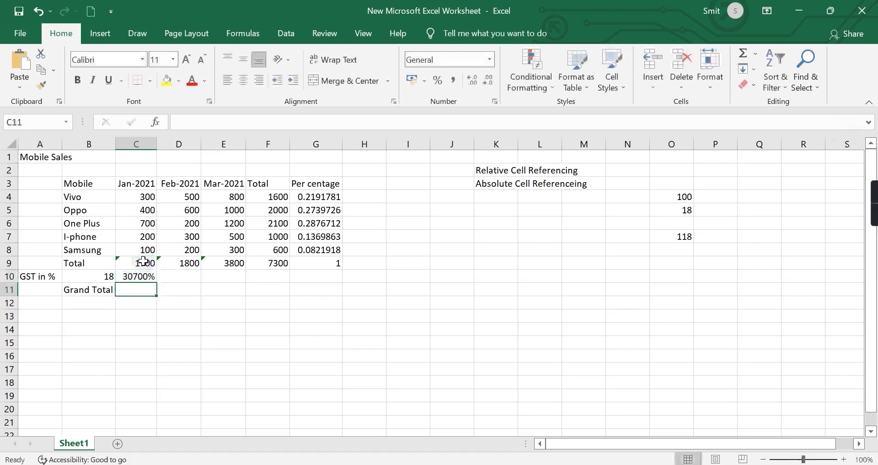
- Set the number format of the January GST amount in cell C10 to General
left_click(137, 274)
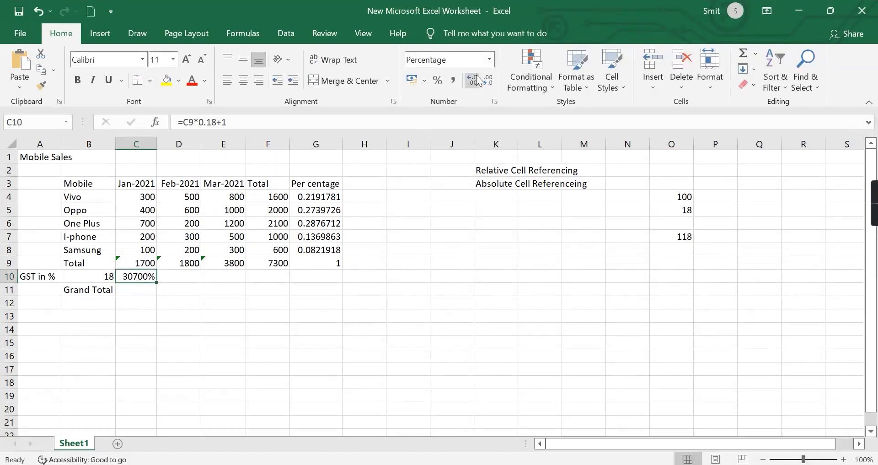
left_click(486, 59)
left_click(490, 60)
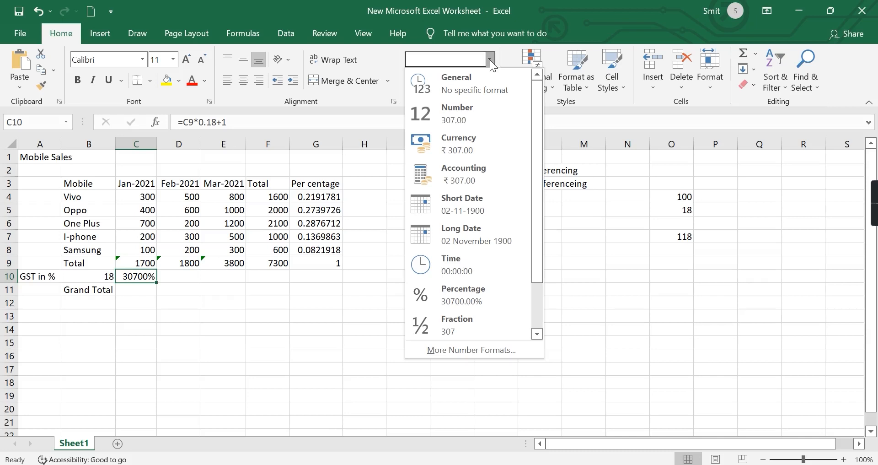
left_click(480, 90)
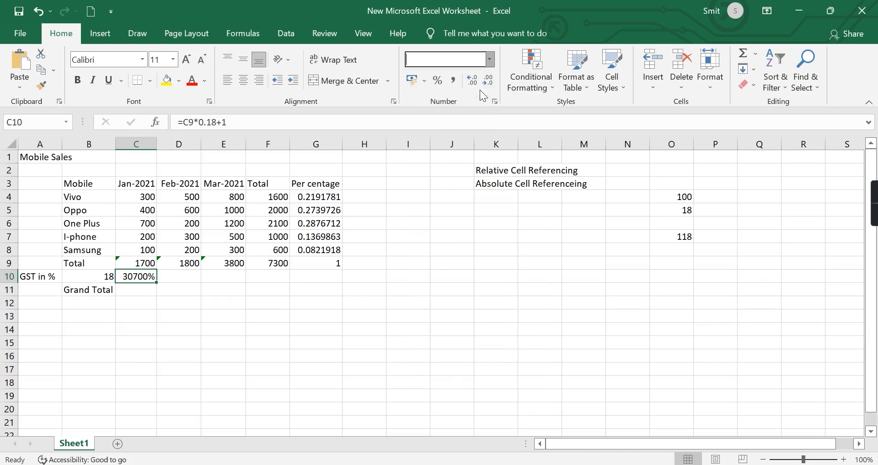
left_click(268, 275)
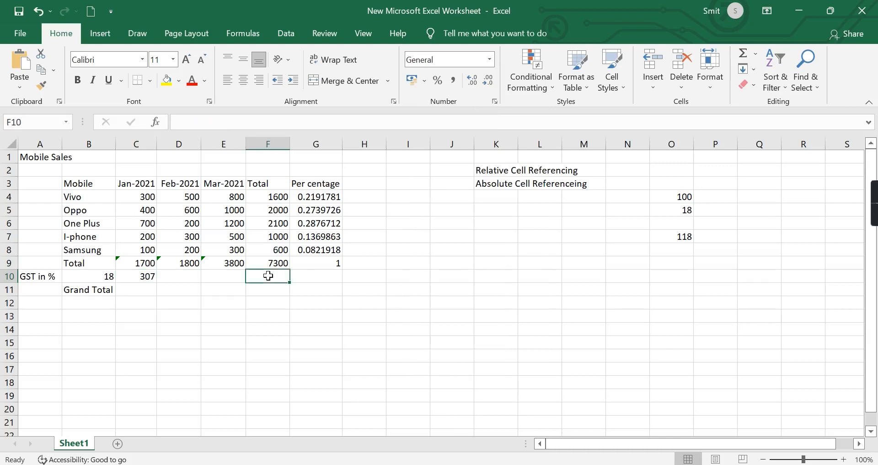
- Remove the +1 from the January GST formula in cell C10 so it reads =C9*0.18
left_click(138, 278)
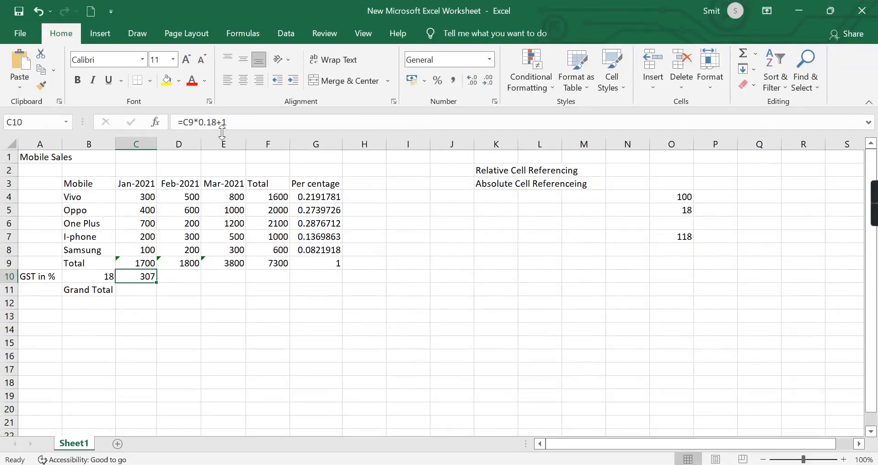
double_click(129, 277)
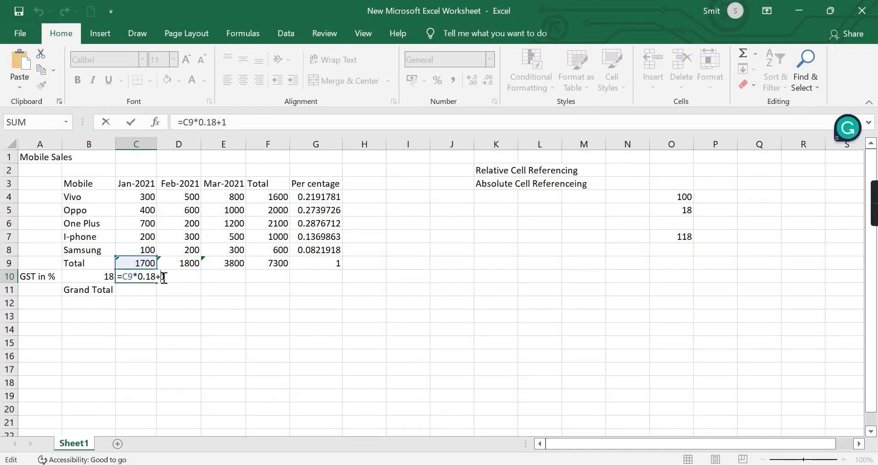
key("BackSpace")
key("BackSpace")
key("Return")
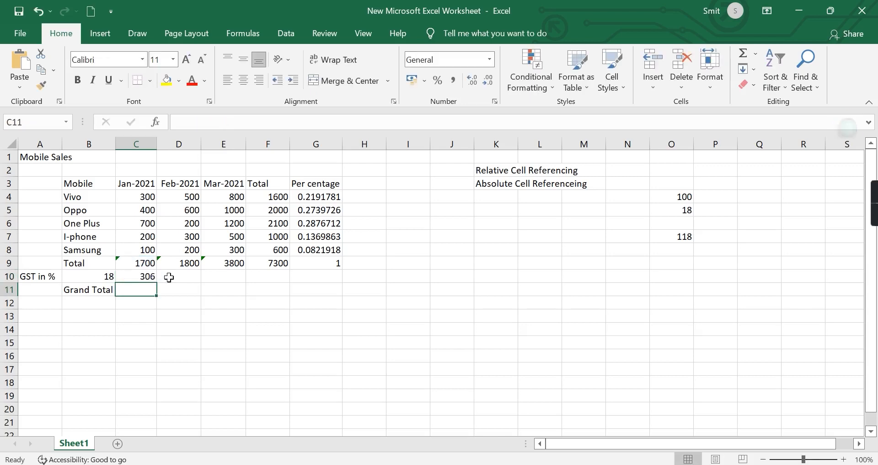
left_click(140, 277)
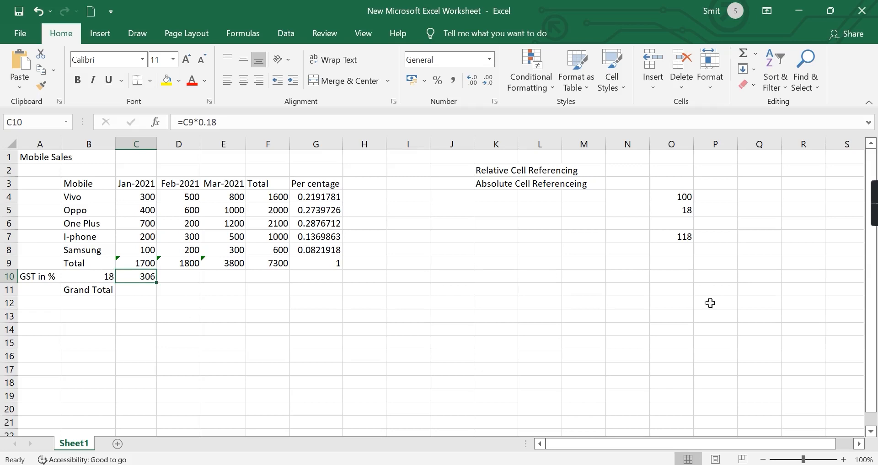
left_click(682, 208)
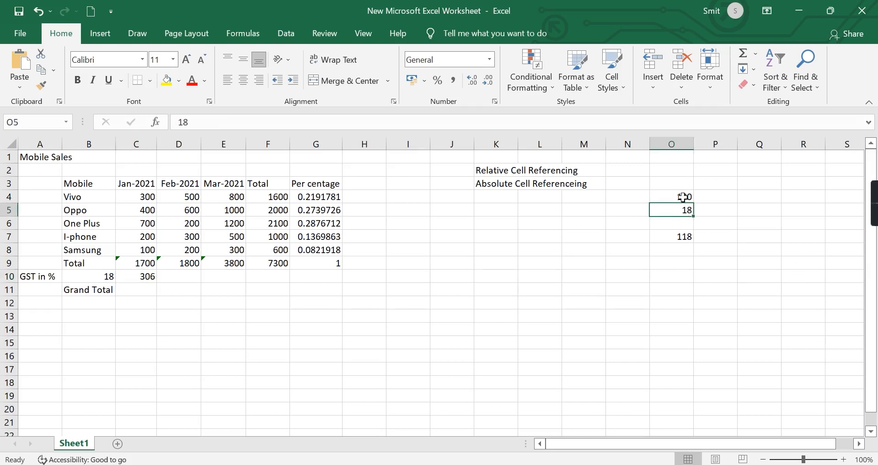
left_click(675, 238)
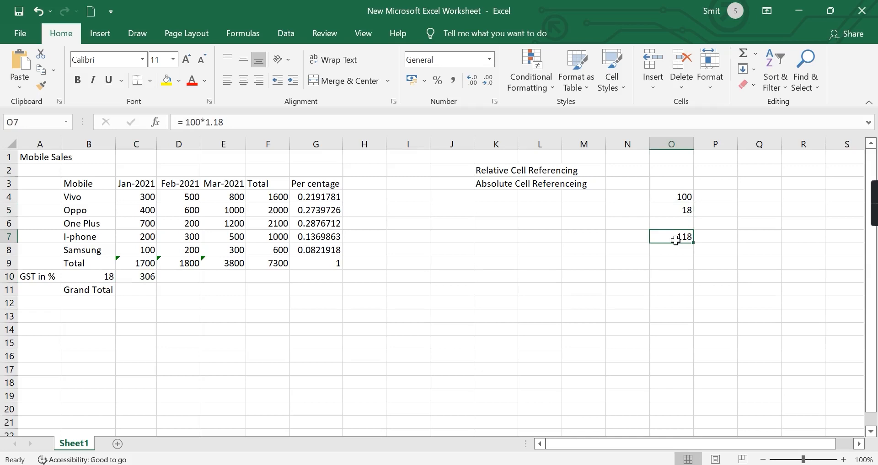
left_click(140, 275)
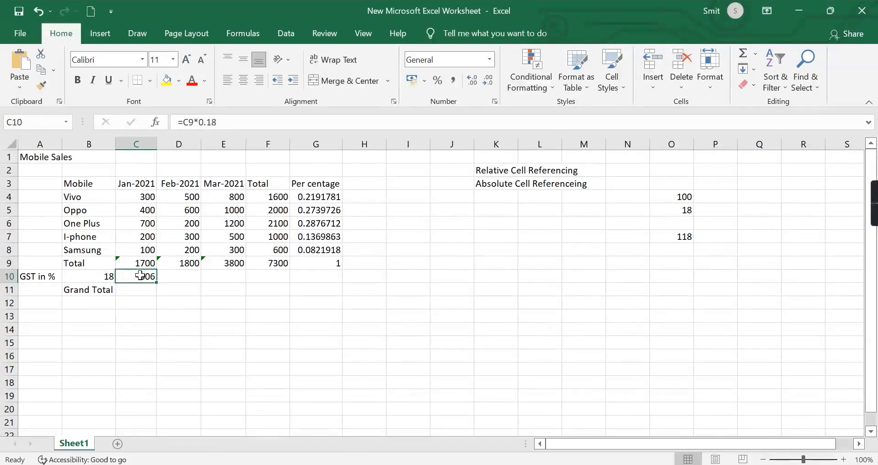
double_click(140, 275)
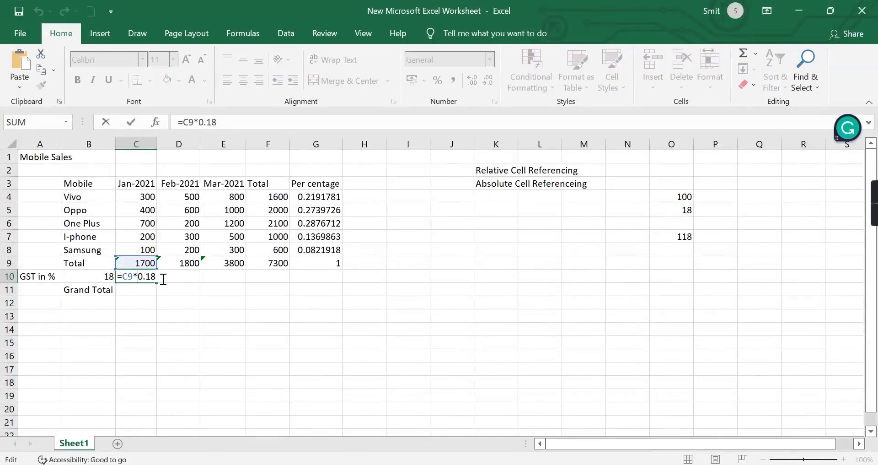
type("+1")
key("Escape")
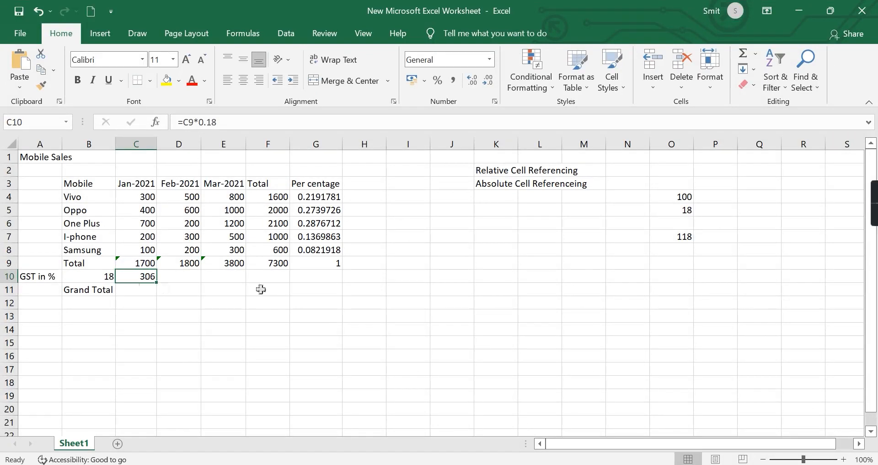
- Enter the heading BODMAS in cell J8, beside the sales table
left_click(498, 251)
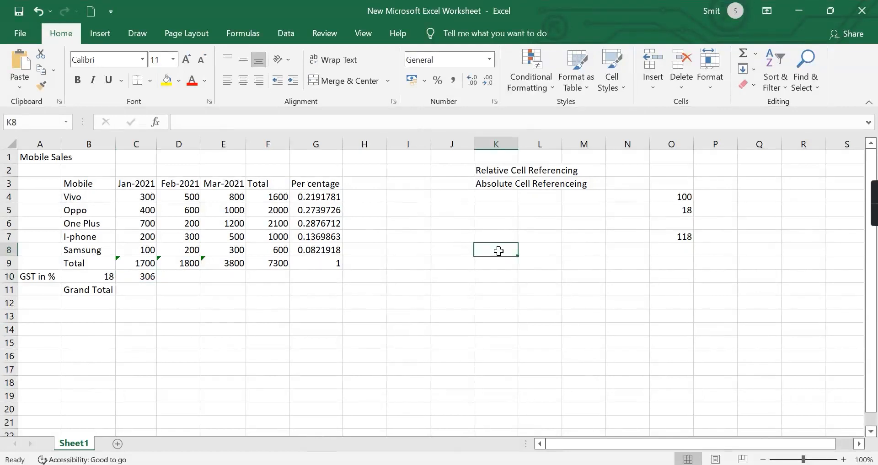
left_click(466, 252)
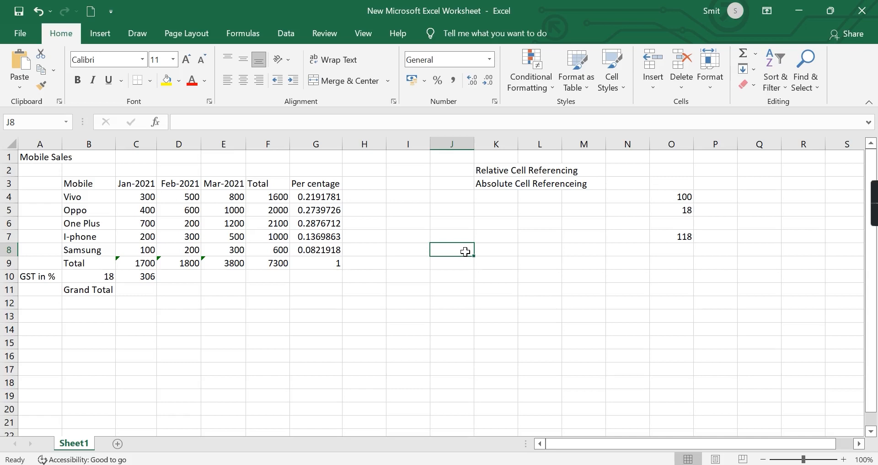
type("BODMAS")
left_click(462, 277)
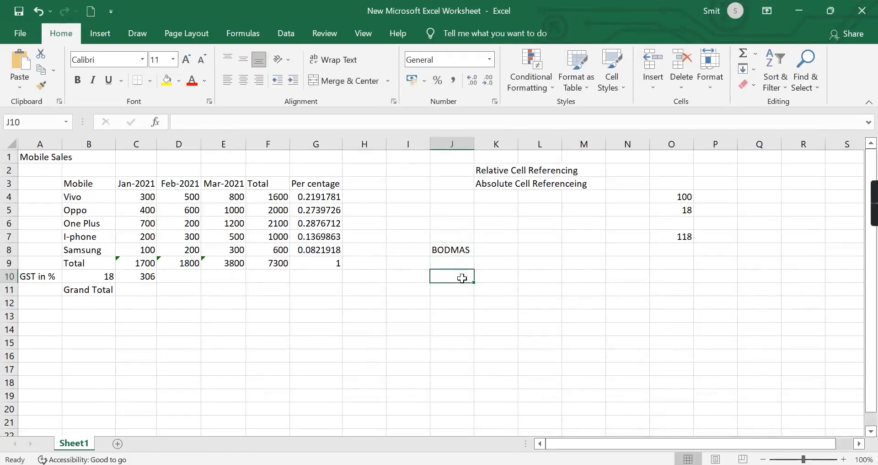
left_click(440, 251)
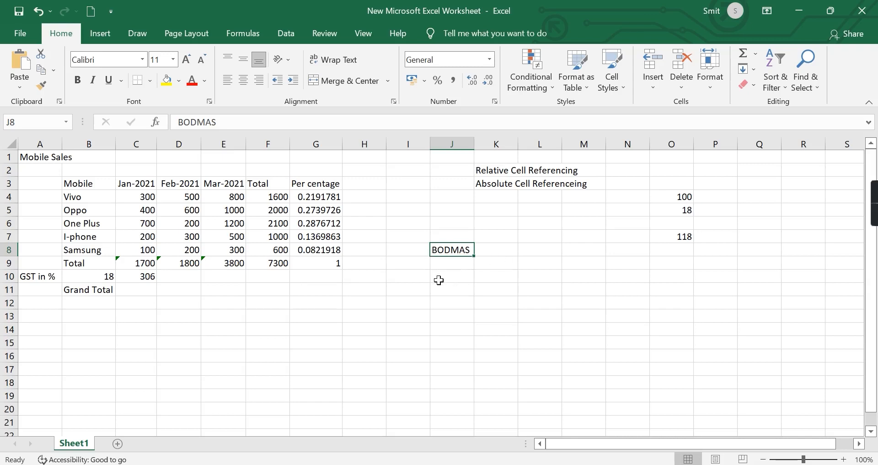
- Enter Brackets in cell J10 as the first term of the BODMAS list
left_click(439, 279)
type("Brackedt")
key("BackSpace")
key("BackSpace")
key("BackSpace")
key("BackSpace")
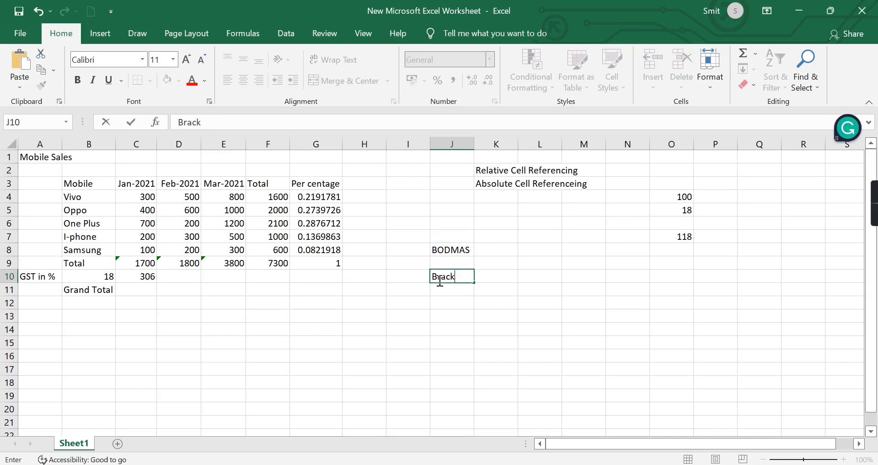
type("ket")
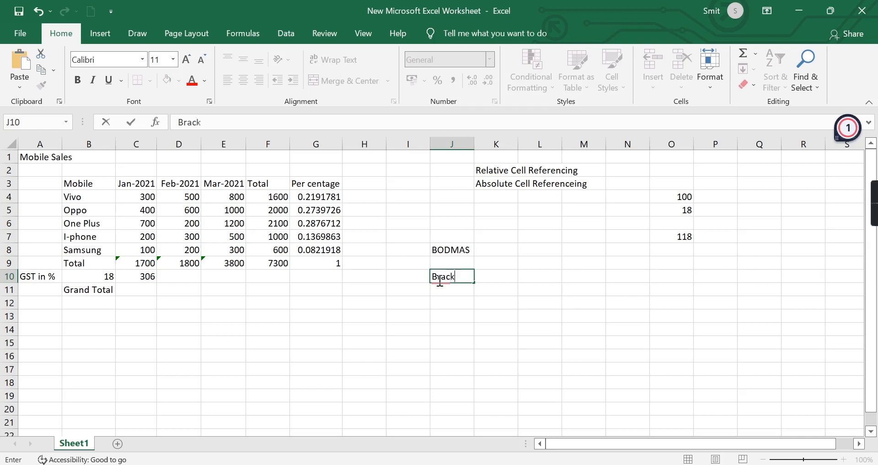
left_click(479, 314)
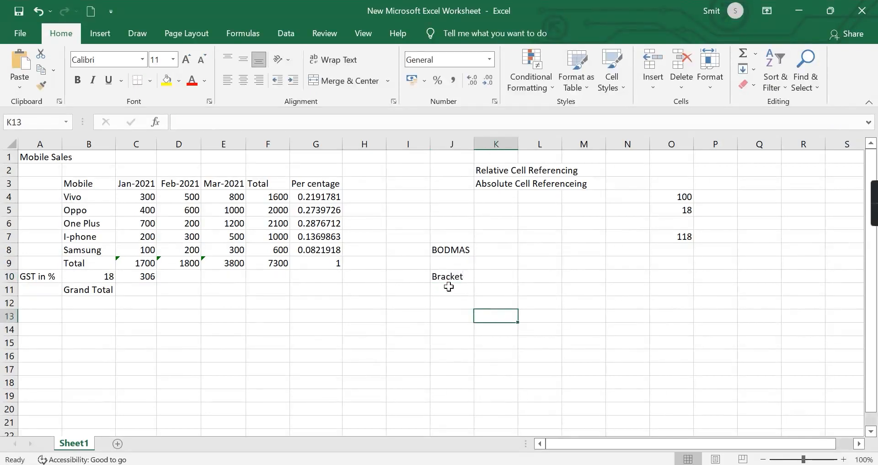
left_click(471, 280)
double_click(471, 280)
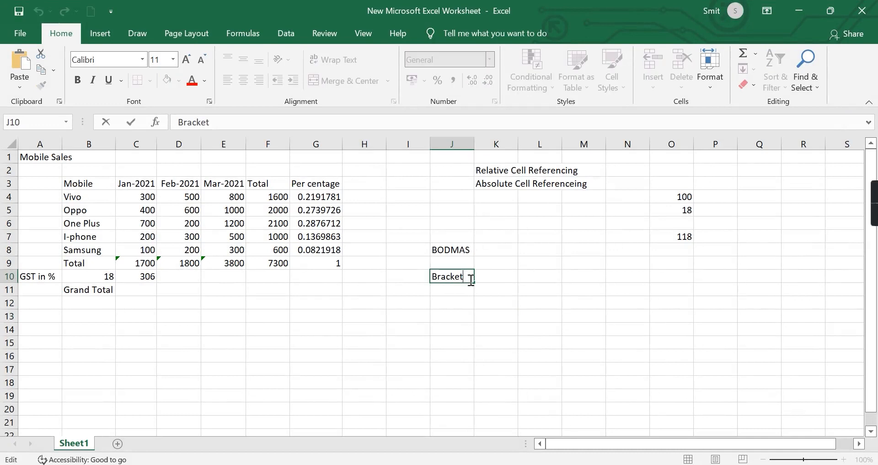
type("s")
key("Return")
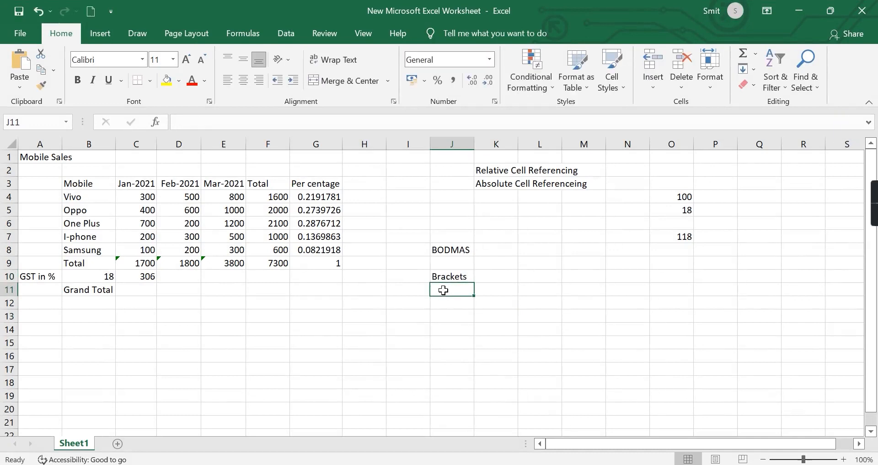
- Enter Operations in cell J11 and autofit the width of column J
type("Operat")
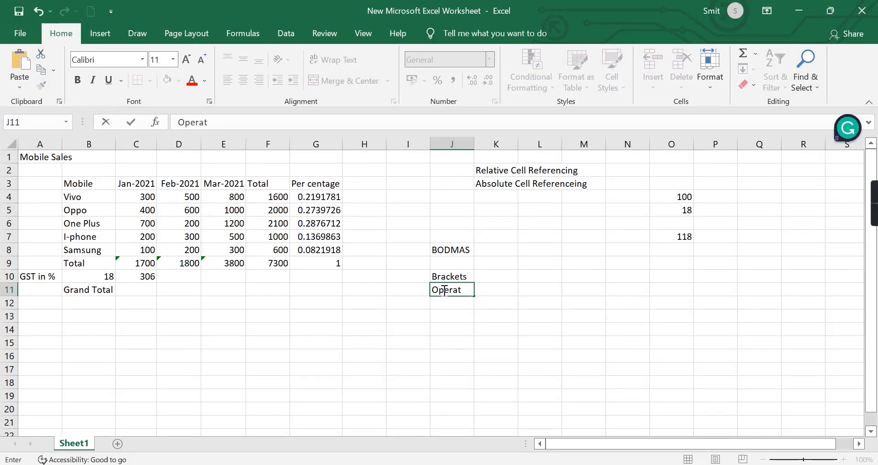
type("ions")
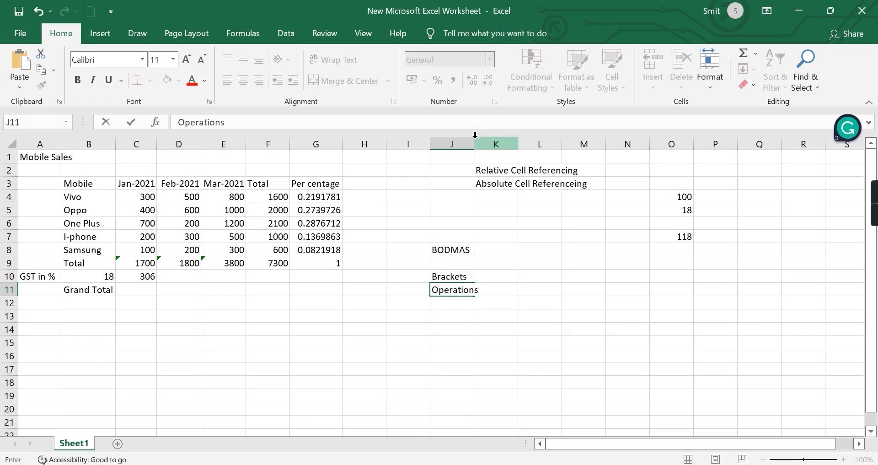
left_click(473, 151)
left_click(472, 144)
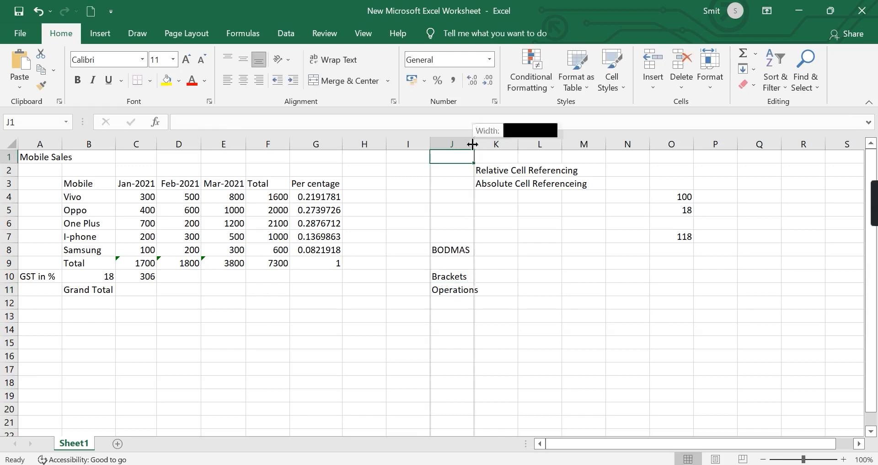
double_click(472, 144)
left_click(473, 143)
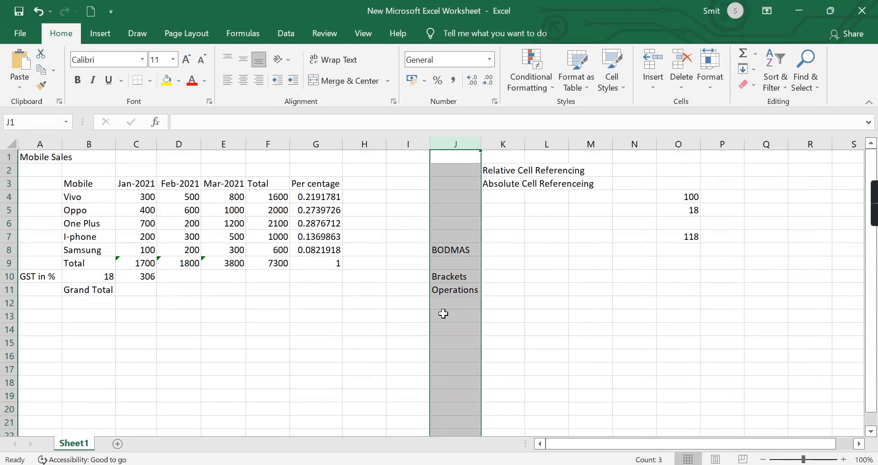
- Add Division in cell J12 and Multiplication in cell J13 to the BODMAS list
left_click(443, 313)
left_click(448, 300)
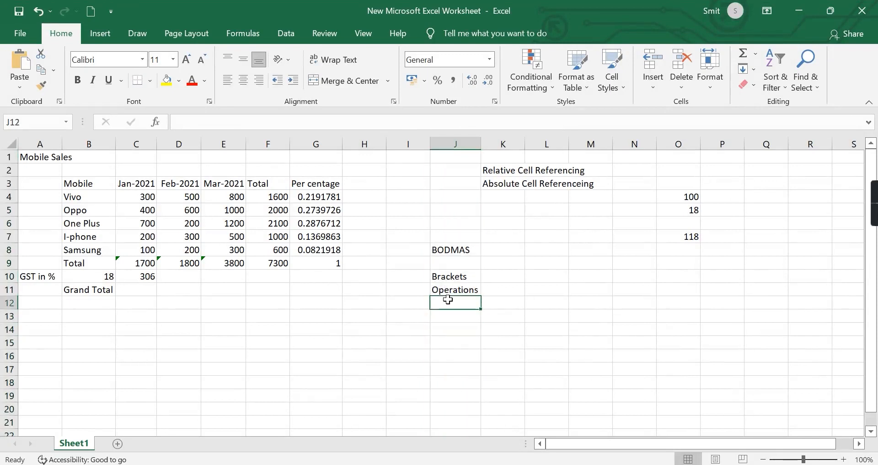
type("Divis")
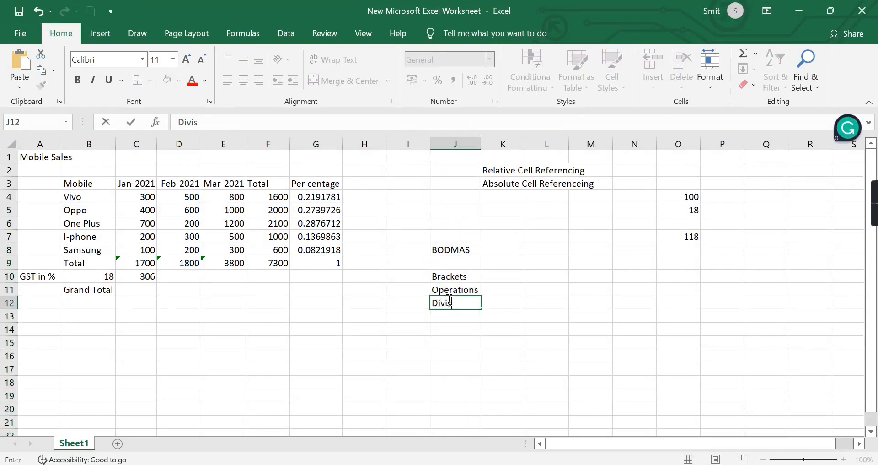
type("iomn")
key("BackSpace")
left_click(449, 316)
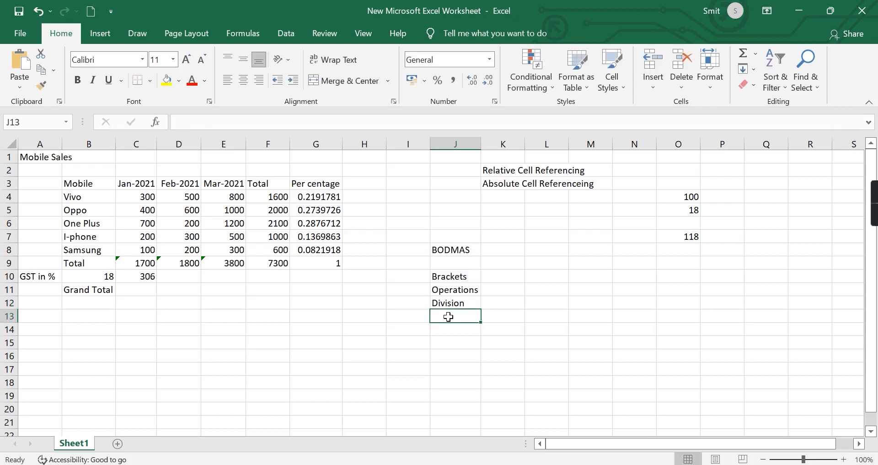
type("Mult")
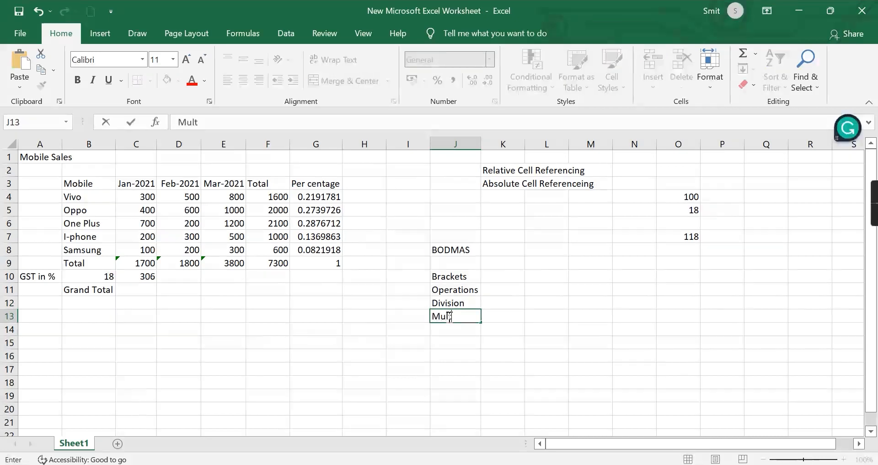
type("iplication")
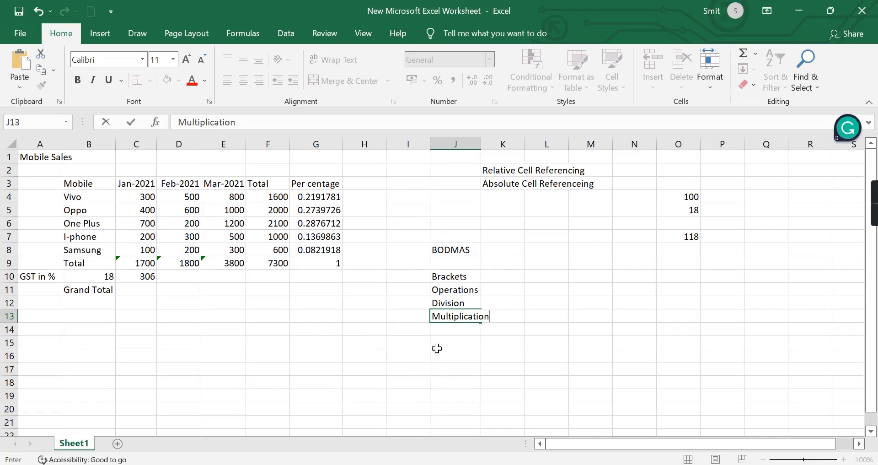
- Add Addition in cell J14 and Subtraction in cell J15 to complete the BODMAS list
left_click(452, 332)
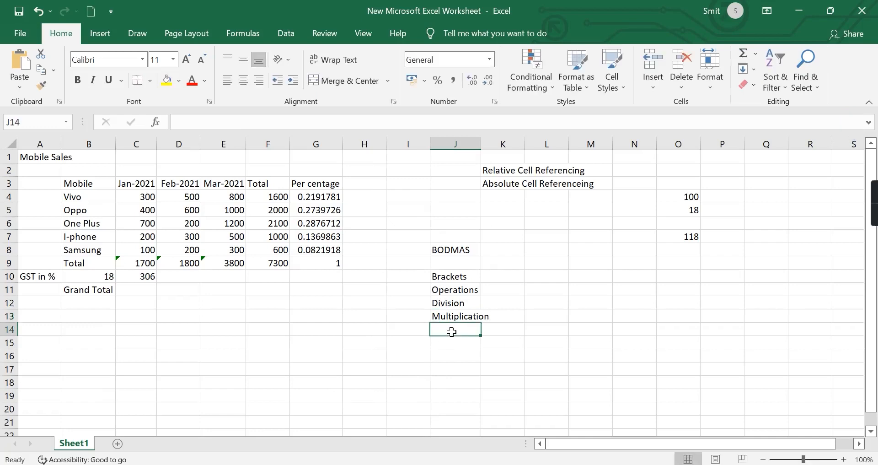
type("Addit")
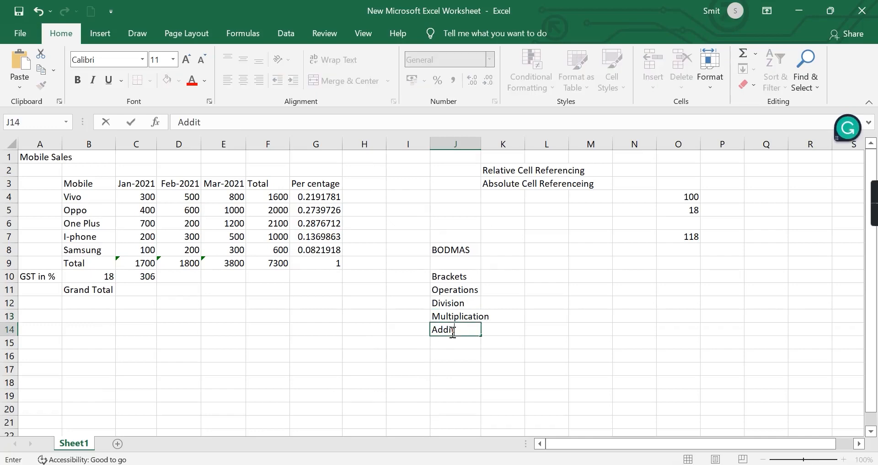
type("ion")
left_click(440, 345)
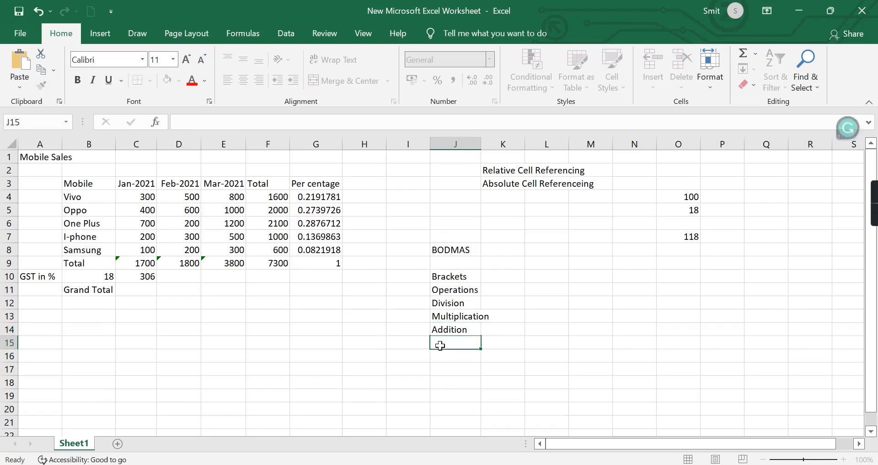
type("Suns")
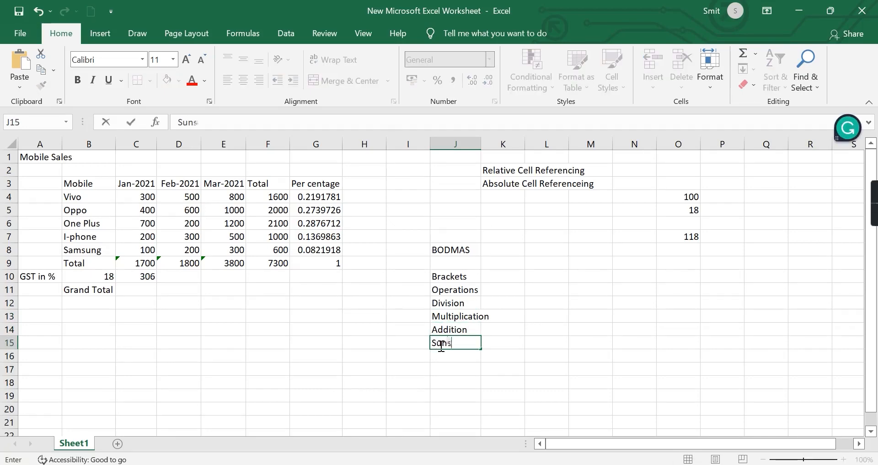
key("BackSpace")
type("traction")
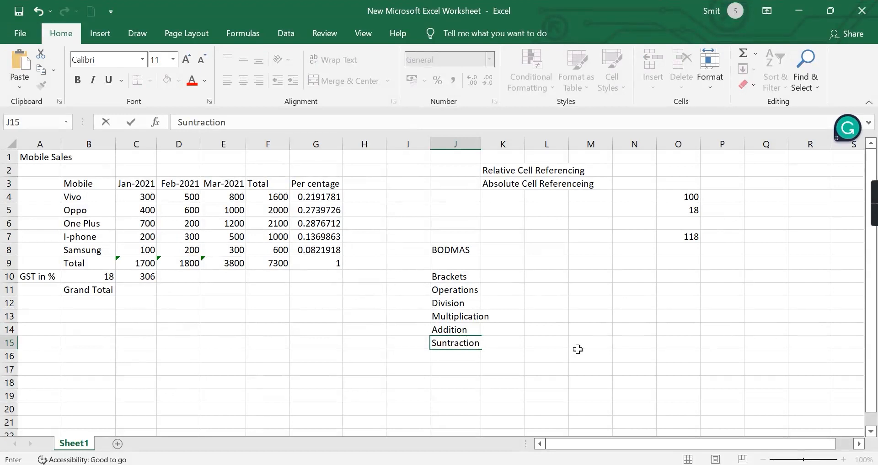
left_click(448, 343)
key("BackSpace")
type("b")
left_click(613, 373)
- Change the January GST formula in cell C10 to =C9*(0.18+1)
left_click(137, 286)
left_click(145, 280)
double_click(145, 280)
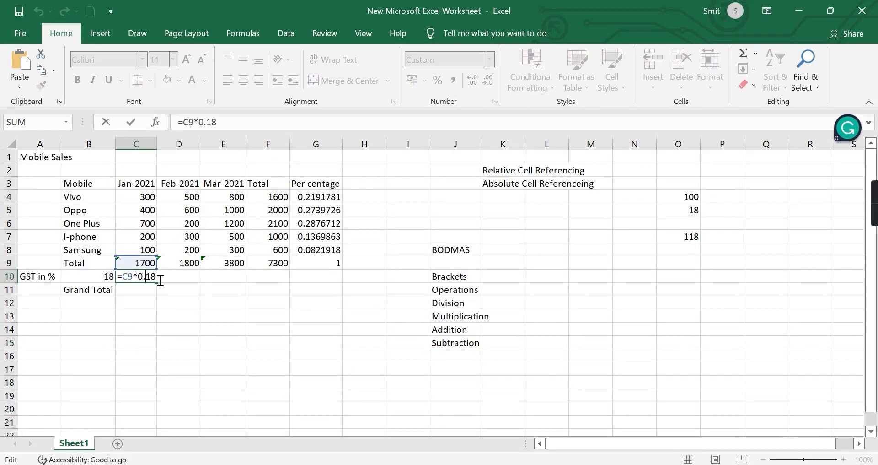
type("+1")
left_click(140, 276)
type("(")
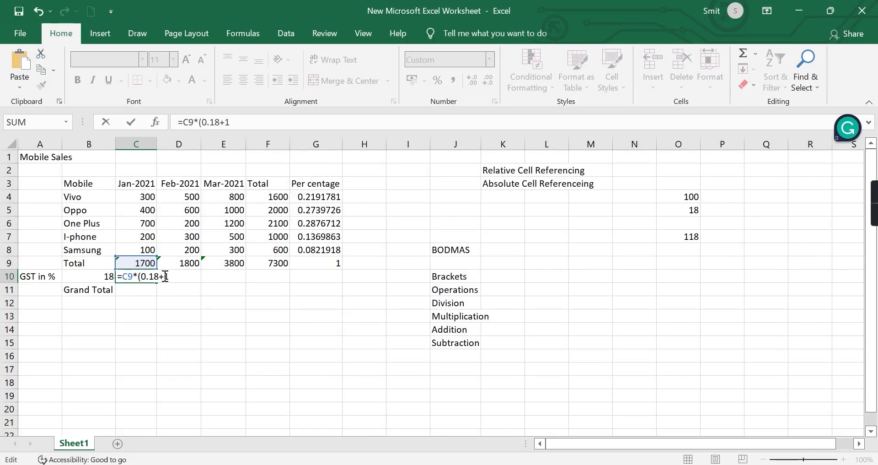
left_click(173, 277)
type(")")
key("Return")
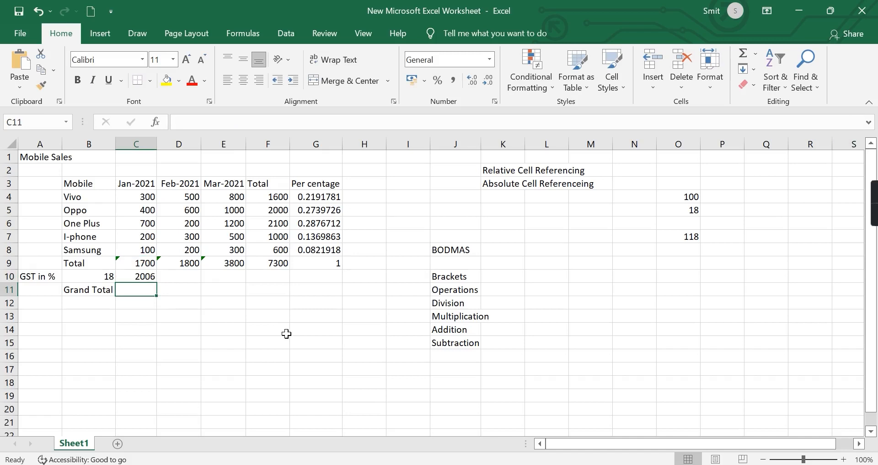
- Fill the =C9*(0.18+1) formula from C10 across the GST row to F10
left_click(139, 276)
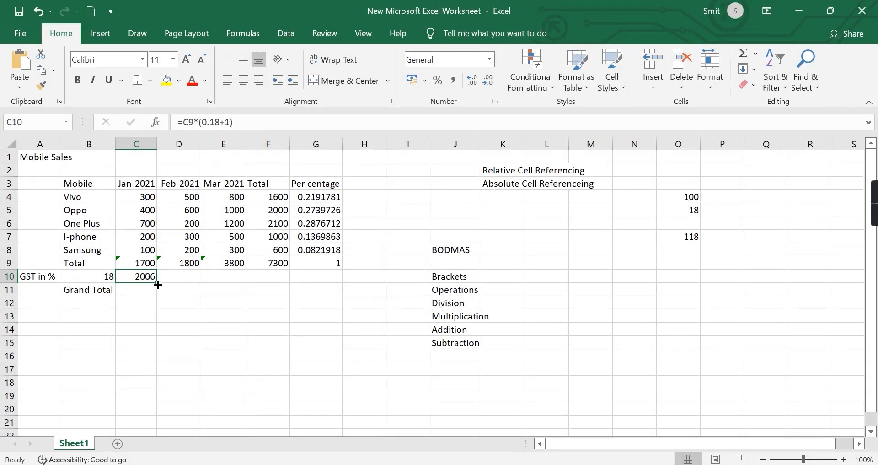
left_click_drag(157, 282, 280, 282)
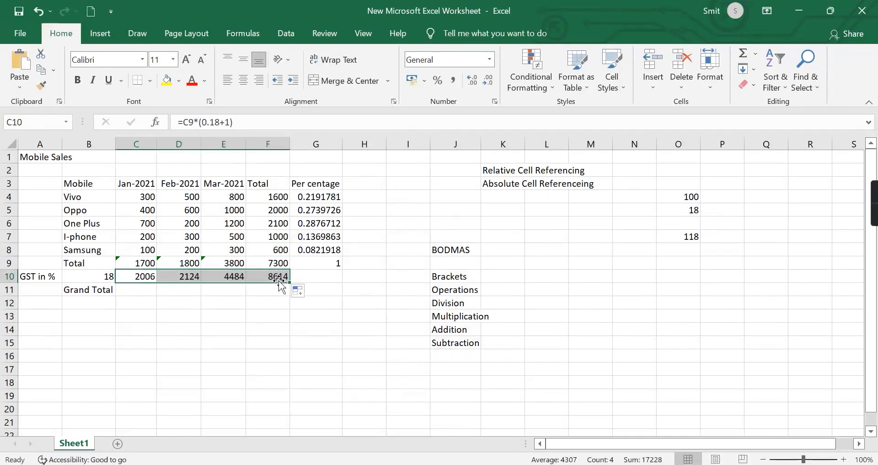
left_click(242, 330)
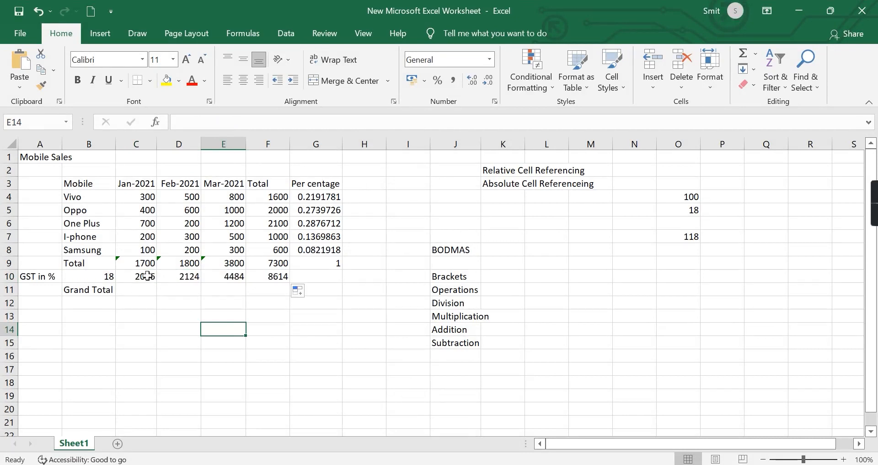
- Clear the GST amounts in C10:F10 and enter the formula =C9*0.18 in C10
left_click_drag(137, 276, 273, 279)
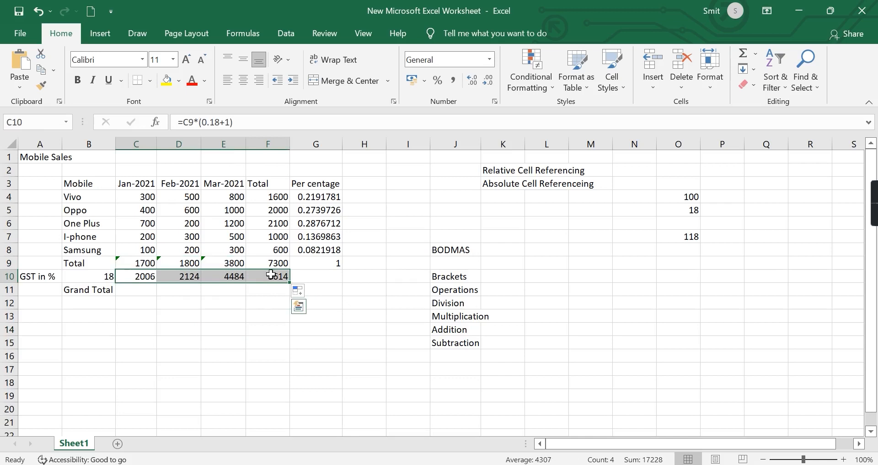
key("Delete")
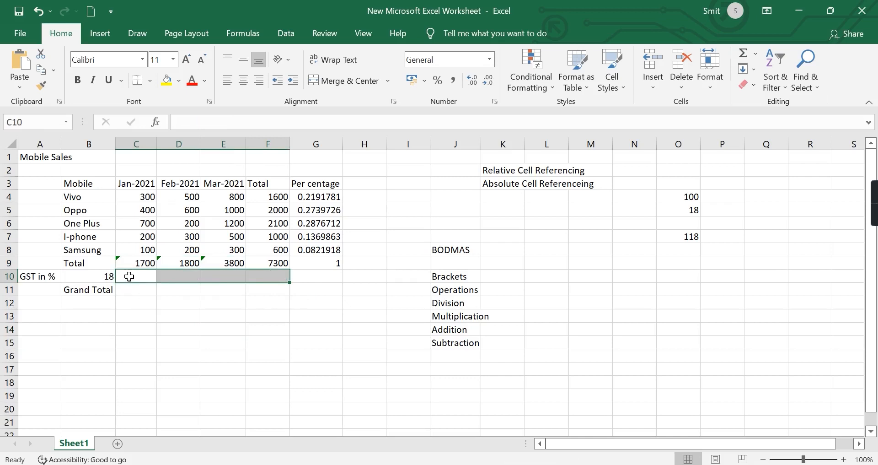
left_click(129, 276)
type("=")
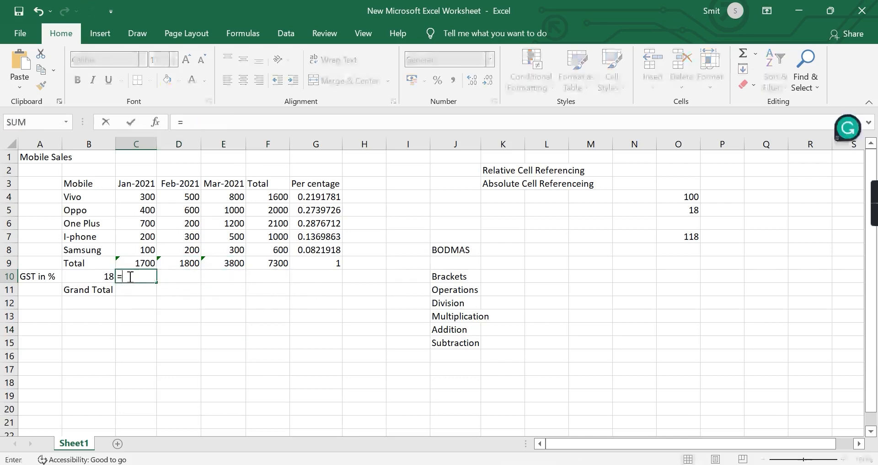
left_click(144, 264)
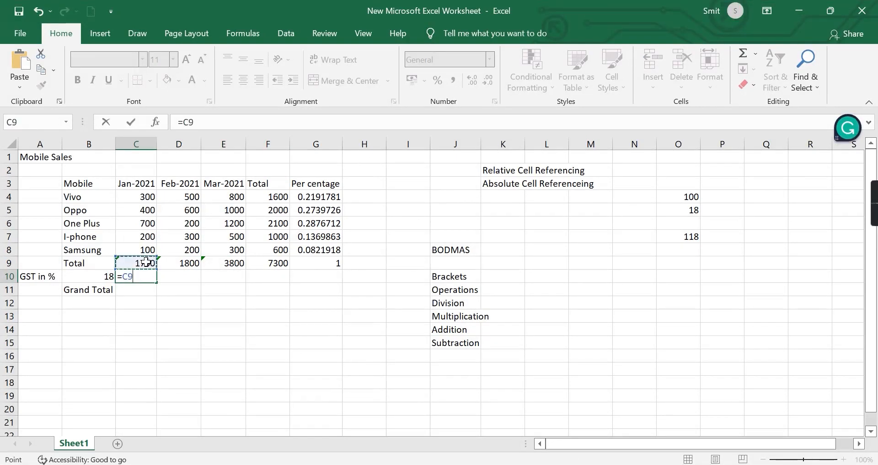
type("*")
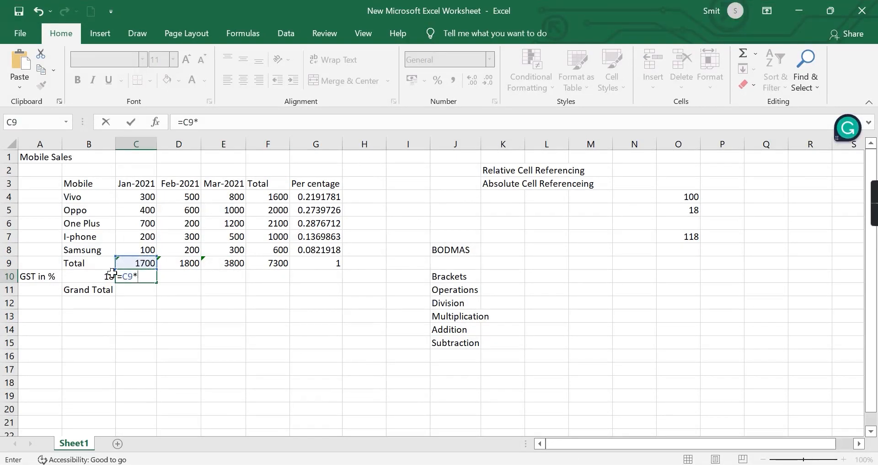
type("0.18")
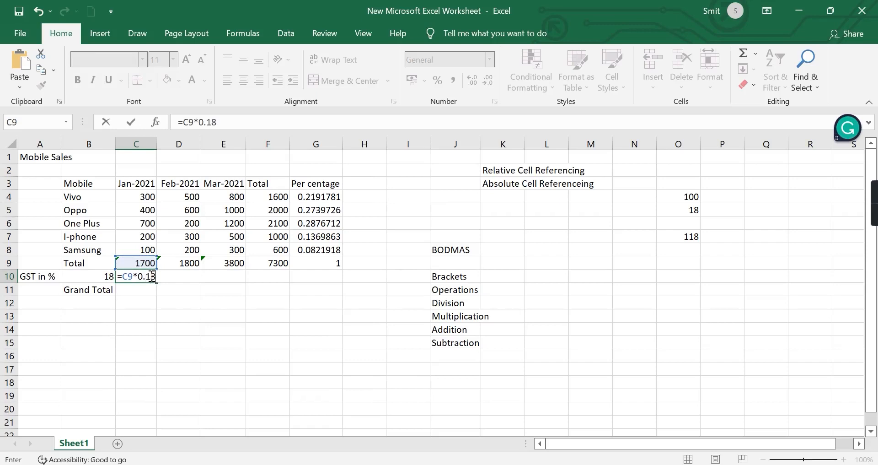
left_click(196, 290)
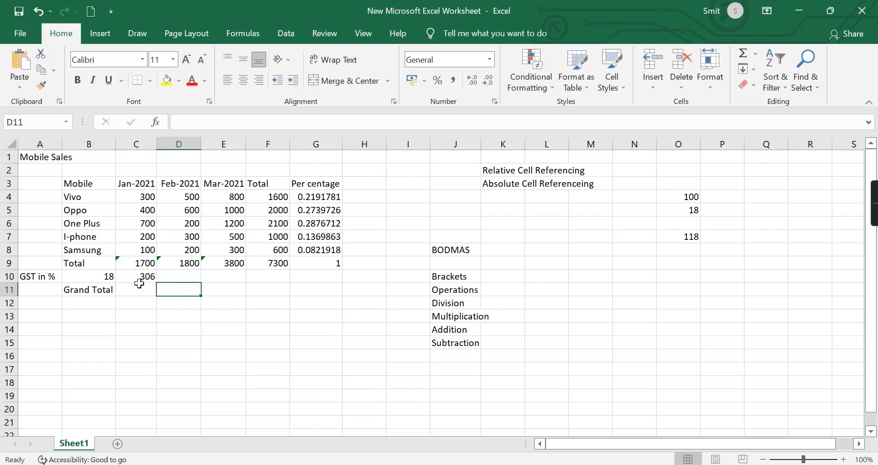
- Fill the =C9*0.18 formula from C10 across the GST row to F10
left_click(130, 279)
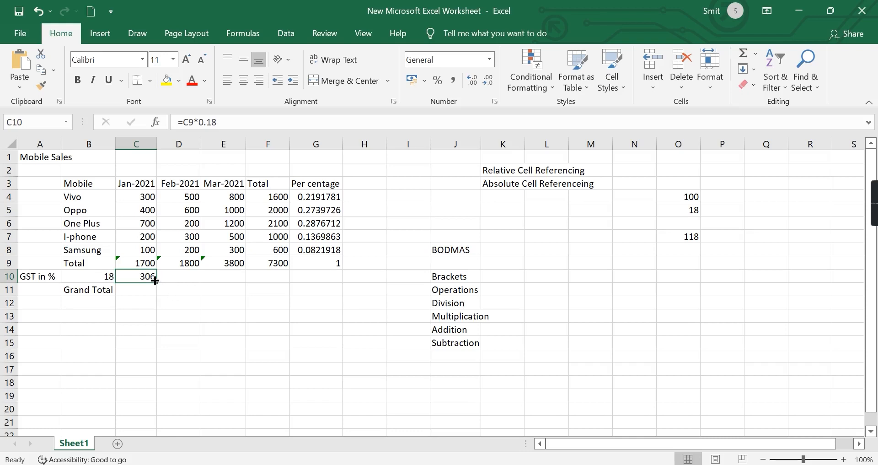
left_click_drag(155, 280, 284, 278)
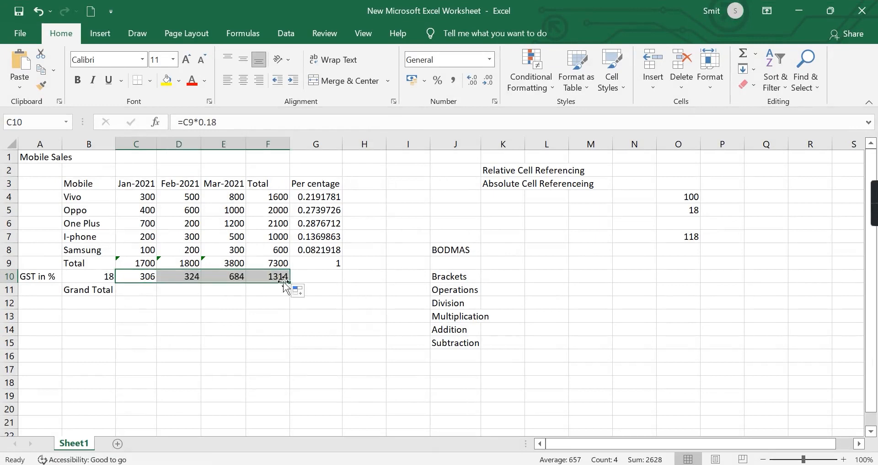
left_click(280, 328)
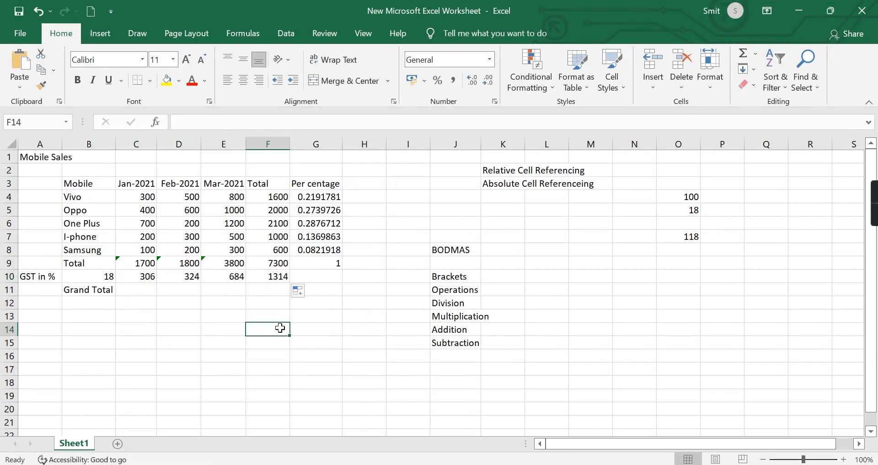
- Enter the formula =C9+C10 in cell C11 as the January grand total
left_click(132, 293)
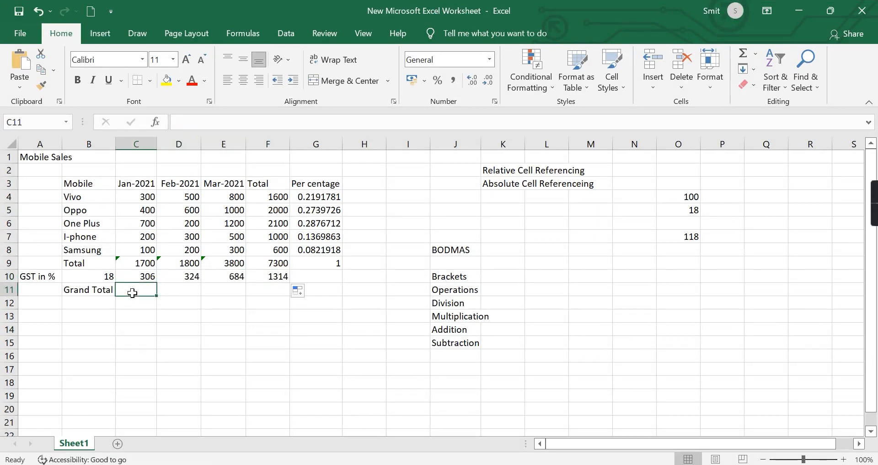
type("=")
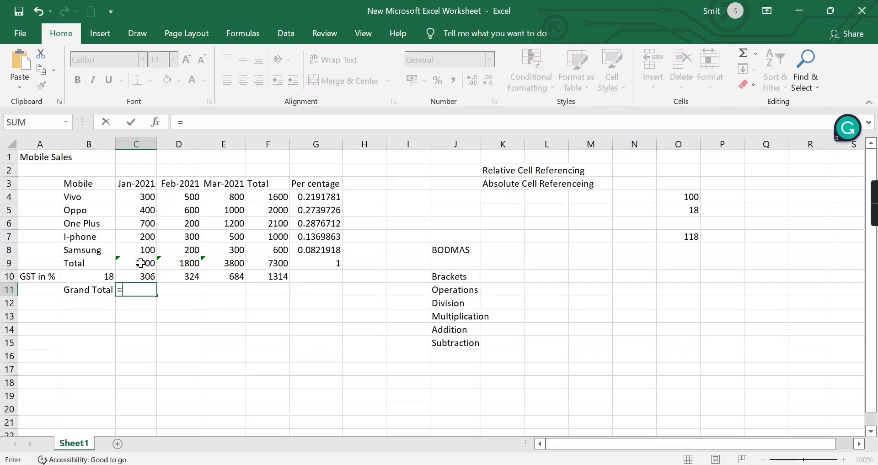
left_click(140, 262)
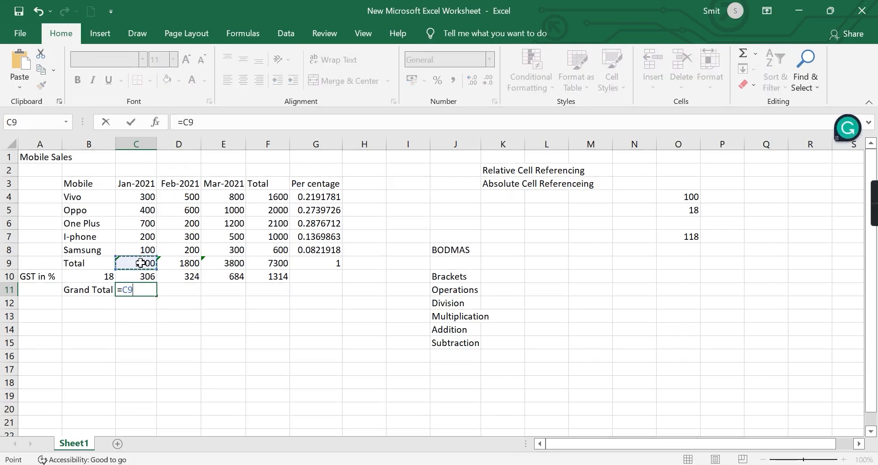
type("_")
key("BackSpace")
type("+")
left_click(145, 276)
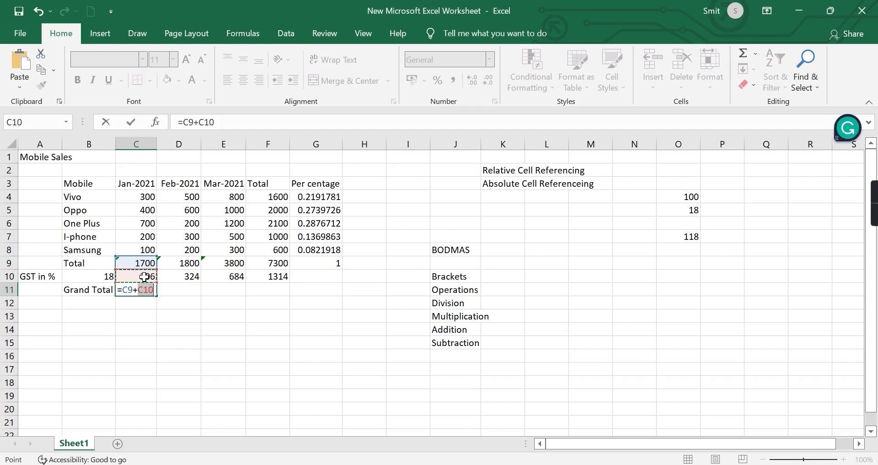
key("Return")
left_click(198, 326)
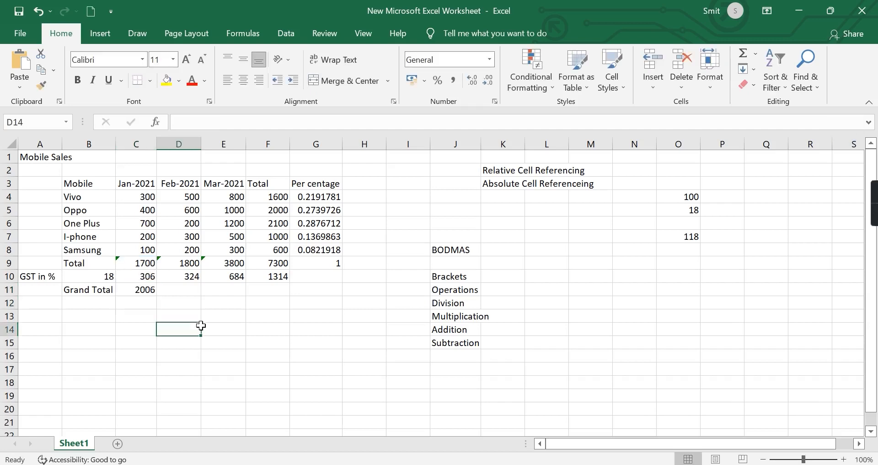
- Fill the grand total formula from C11 across the row to F11
left_click(137, 293)
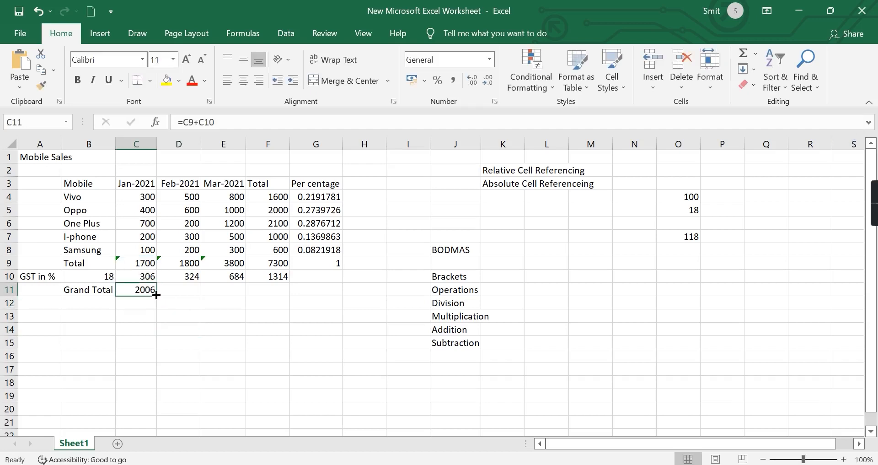
left_click_drag(156, 294, 183, 298)
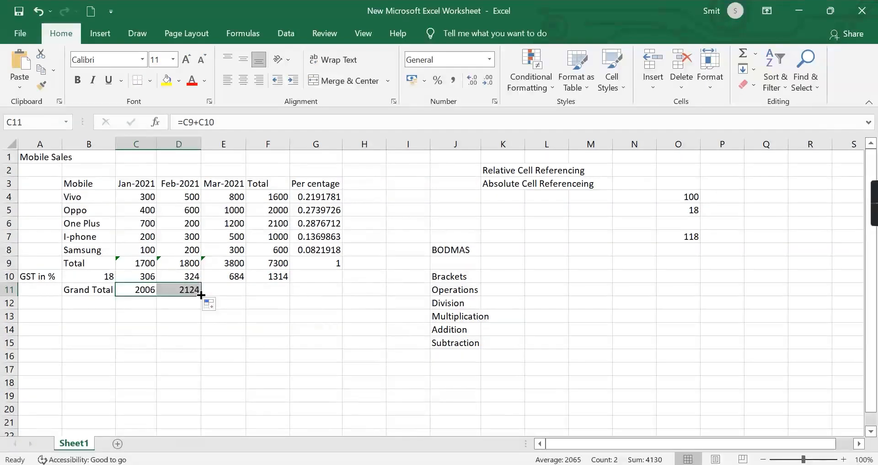
left_click_drag(201, 295, 290, 295)
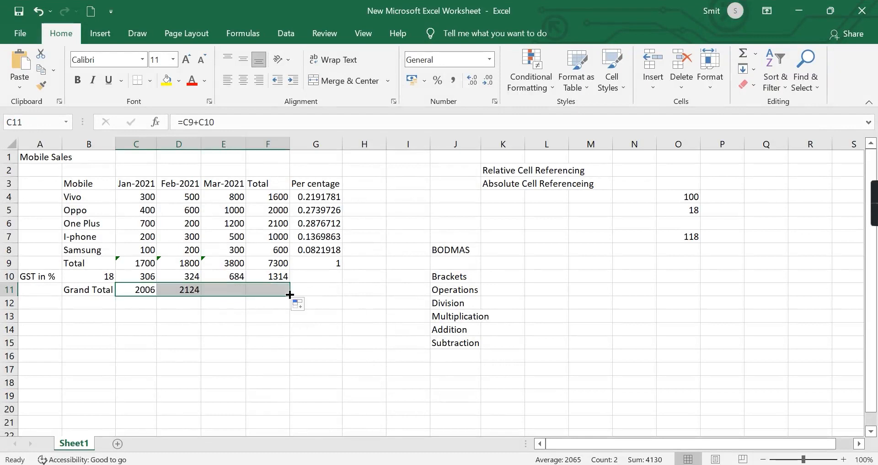
left_click(358, 331)
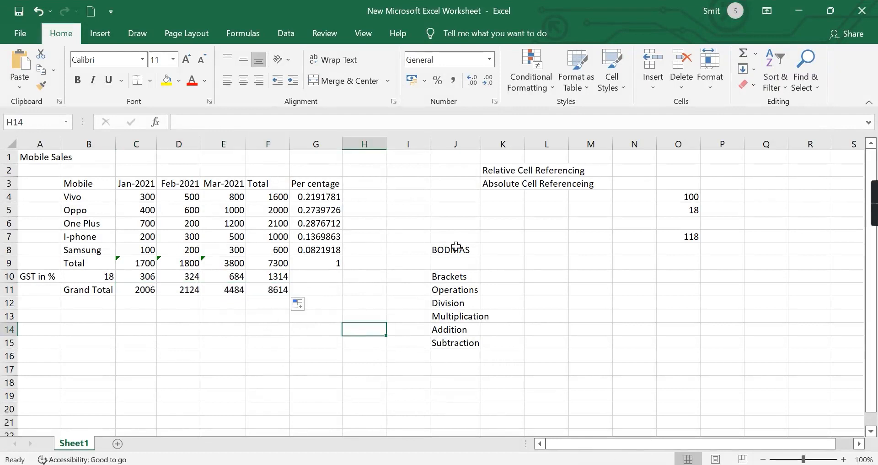
- Make the BODMAS heading and its list of terms in J8:J15 bold
left_click(438, 247)
left_click_drag(438, 247, 471, 343)
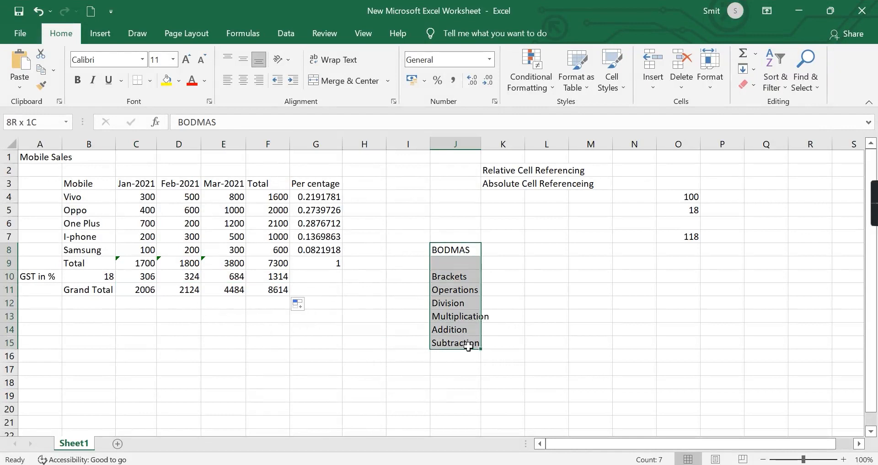
left_click(78, 81)
left_click(560, 262)
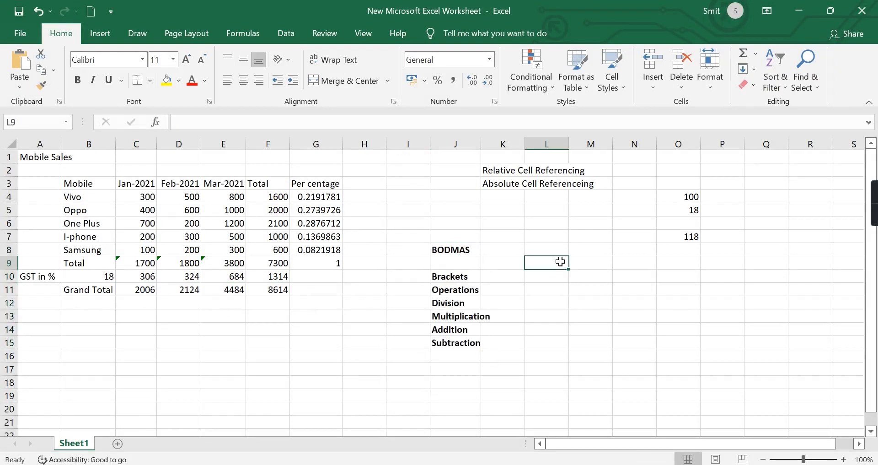